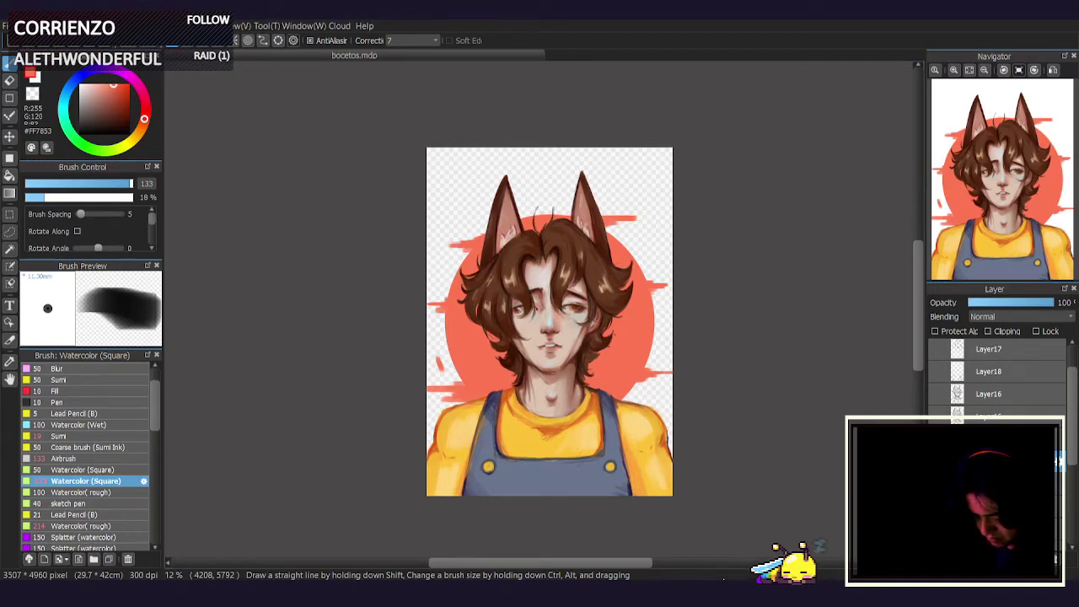
Remove the rough coral streaks around the circle behind the portrait, leaving a clean-edged circle.
scroll(766, 425, up, 3)
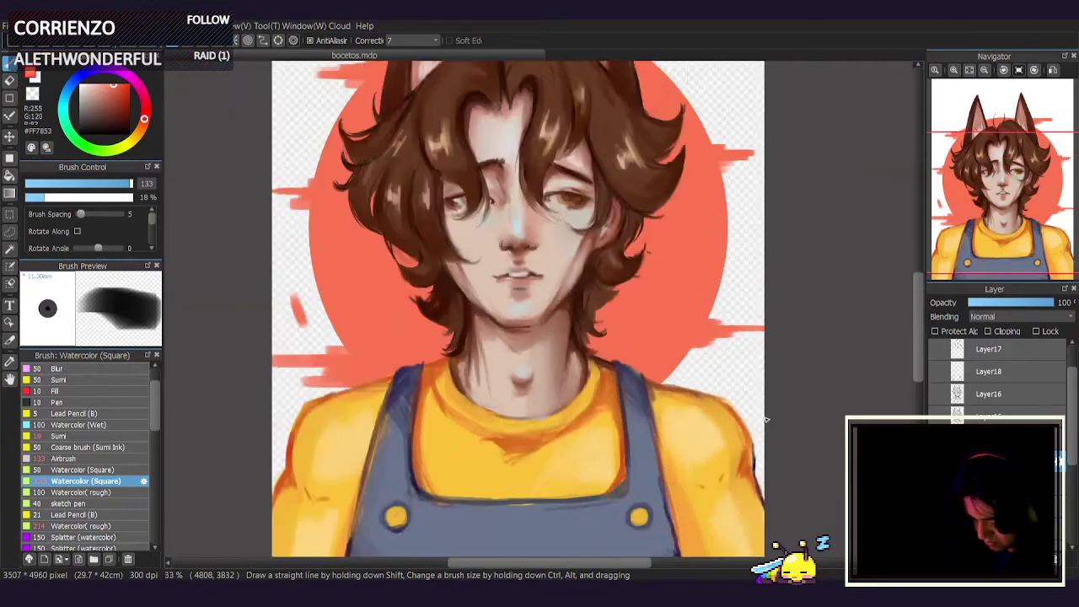
drag(766, 419, 787, 530)
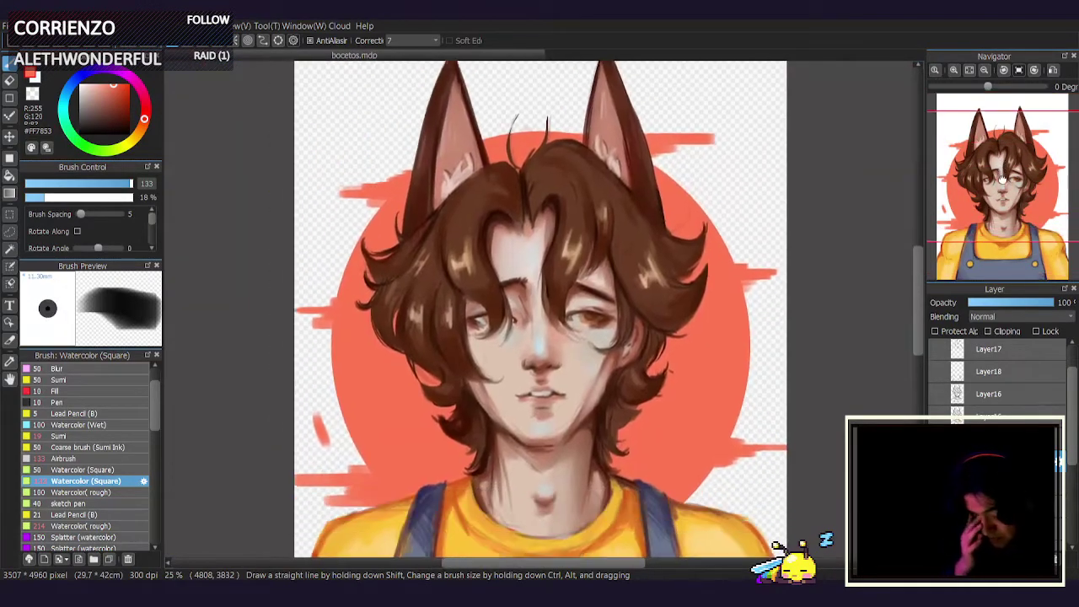
key(Delete)
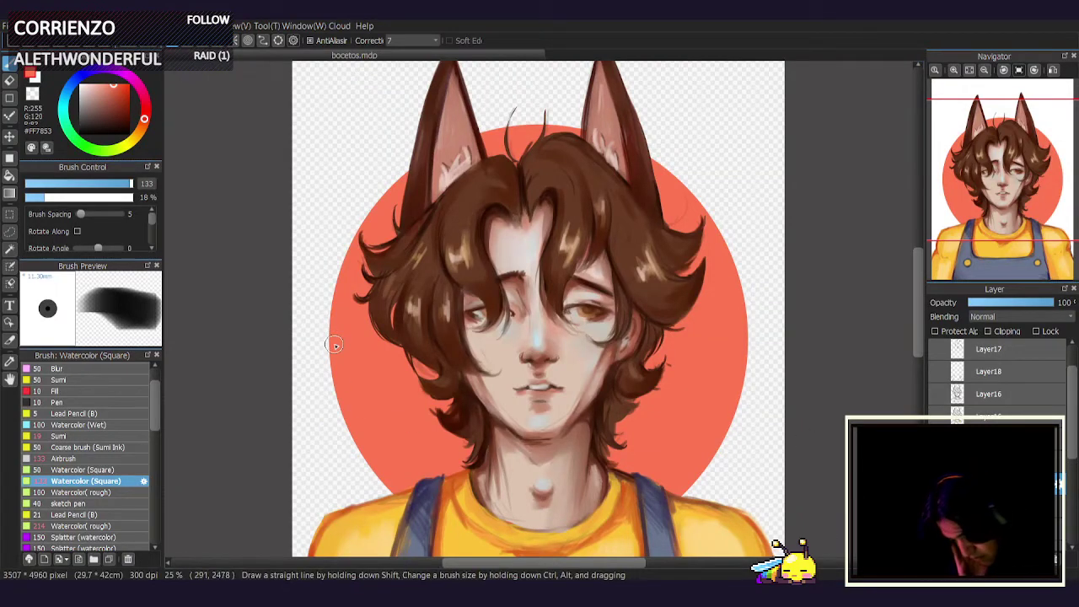
Try painting broad, rough coral extensions from both sides of the circle to the canvas edges, and undo them.
mouse_move(334, 345)
mouse_down()
mouse_move(308, 319)
mouse_move(291, 339)
mouse_move(286, 326)
mouse_move(290, 345)
mouse_move(306, 355)
mouse_move(309, 280)
mouse_move(321, 310)
mouse_move(330, 289)
mouse_move(332, 331)
mouse_move(347, 300)
mouse_up()
drag(737, 388, 715, 460)
mouse_move(730, 423)
mouse_down()
mouse_move(741, 396)
mouse_move(751, 443)
mouse_move(765, 407)
mouse_move(768, 443)
mouse_move(789, 413)
mouse_move(790, 431)
mouse_move(779, 456)
mouse_move(765, 396)
mouse_move(755, 413)
mouse_move(741, 412)
mouse_move(733, 352)
mouse_up()
mouse_move(683, 489)
mouse_down()
mouse_move(750, 440)
mouse_move(748, 464)
mouse_move(786, 442)
mouse_up()
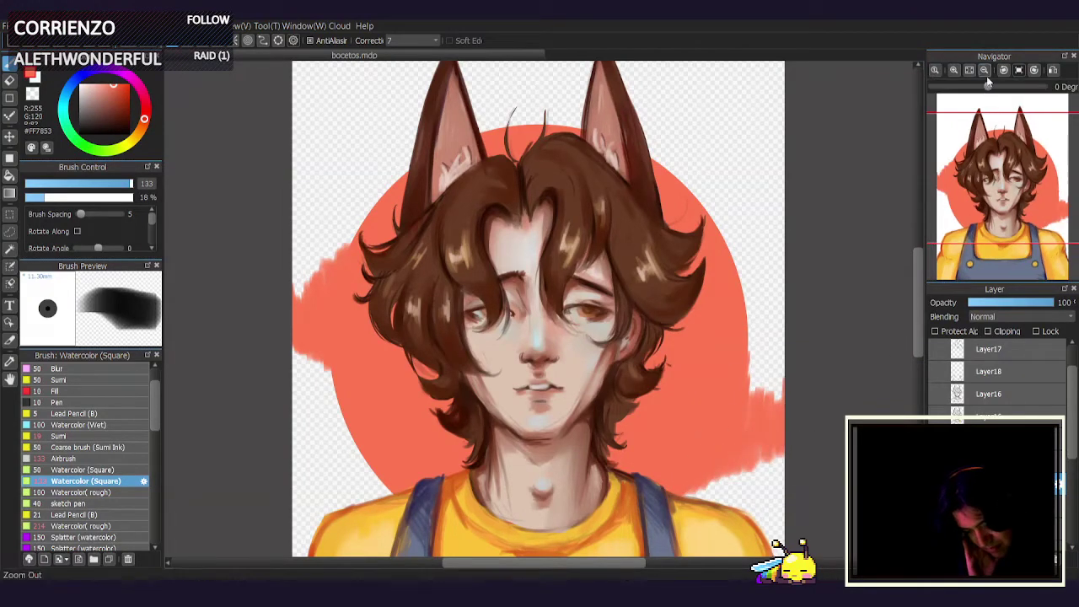
scroll(694, 193, down, 2)
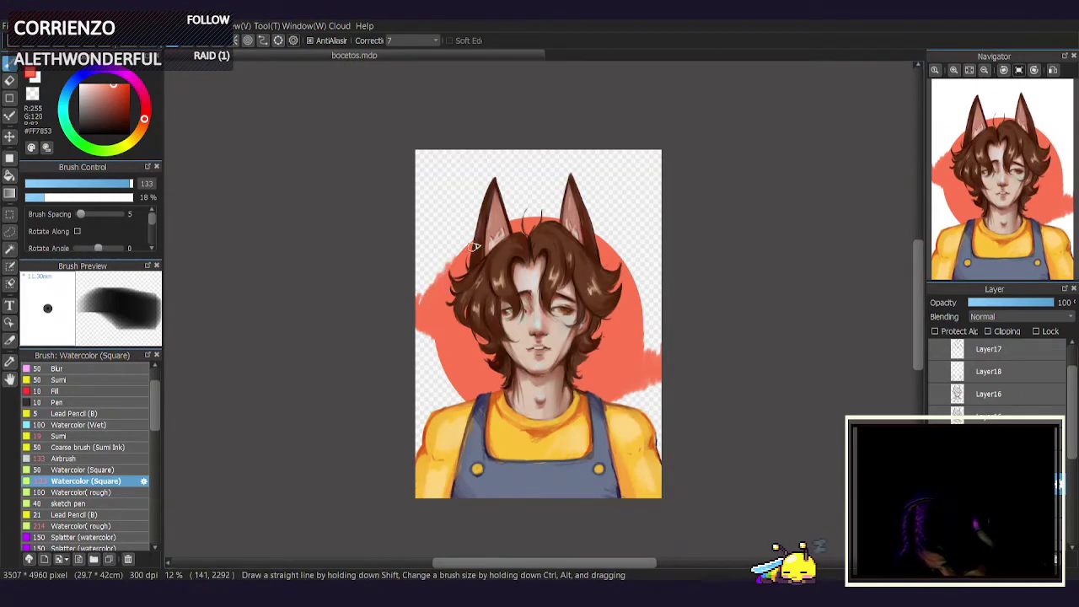
key(ctrl+z)
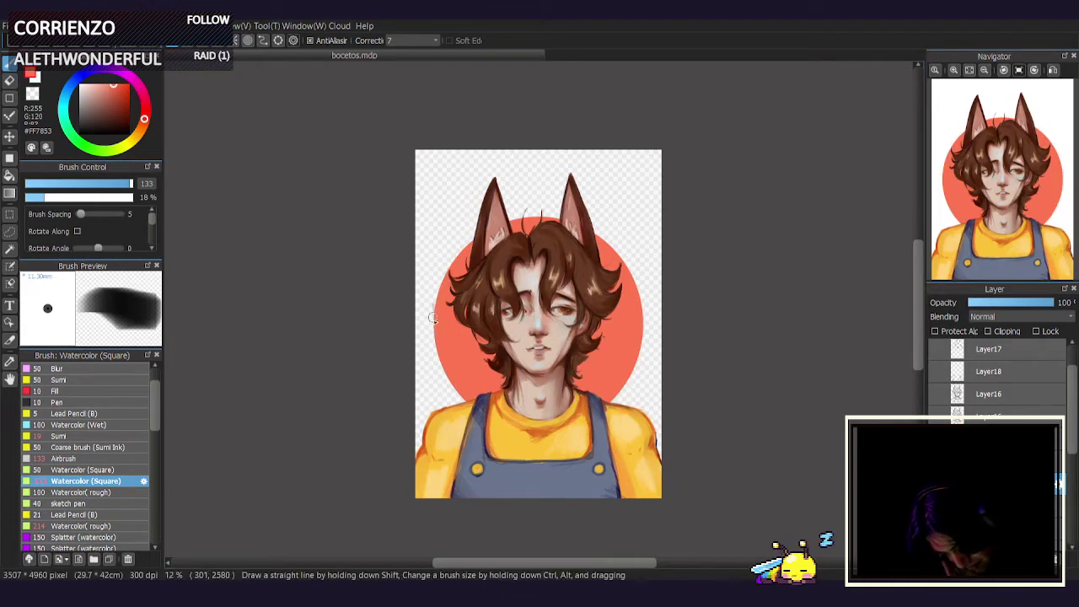
Try painting smaller ragged coral patches on the circle's left and right sides, and undo them.
drag(431, 346, 416, 335)
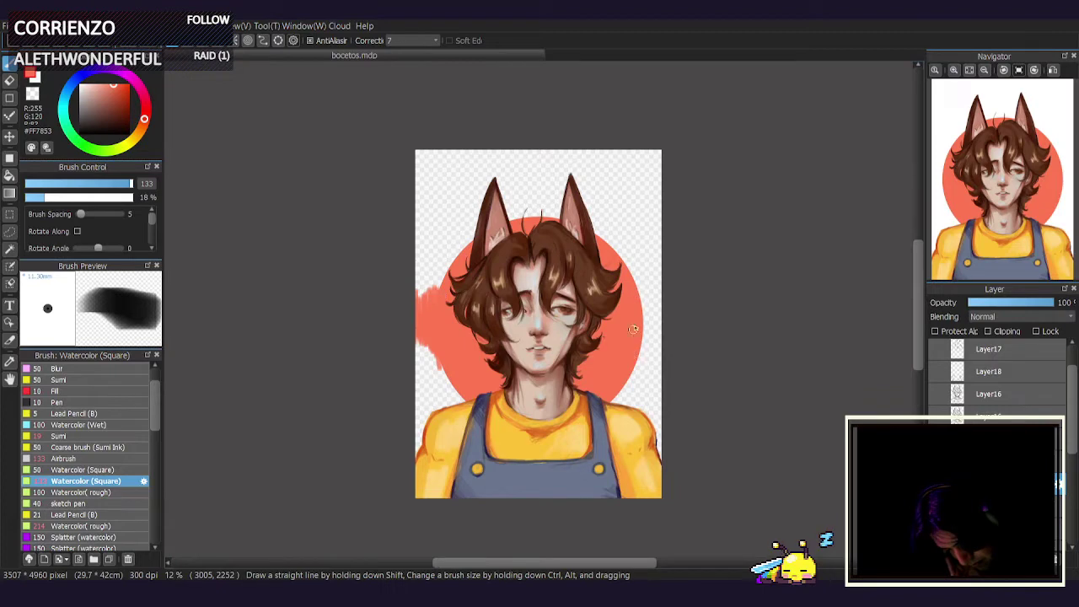
drag(647, 302, 647, 330)
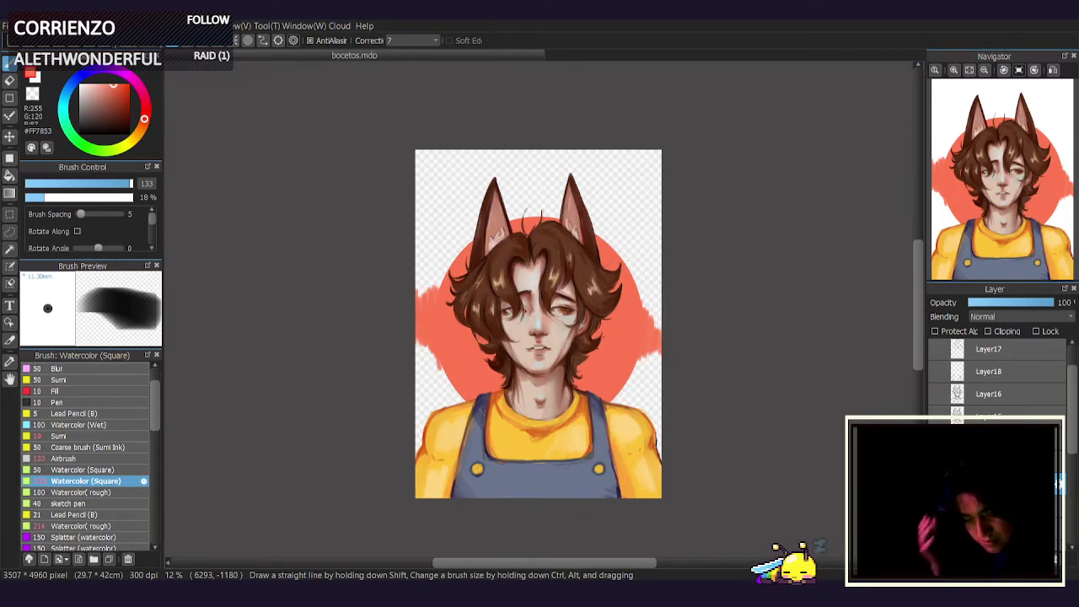
key(ctrl+z)
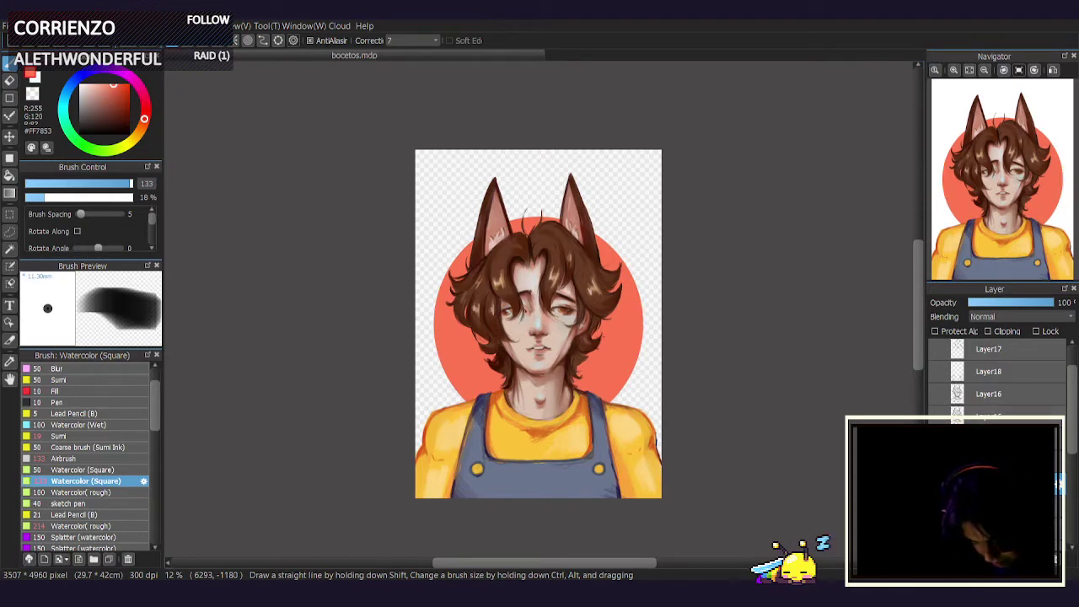
Compare the portrait with and without the coral circle behind it.
key(ctrl+z)
key(ctrl+y)
key(ctrl+z)
key(ctrl+y)
key(ctrl+z)
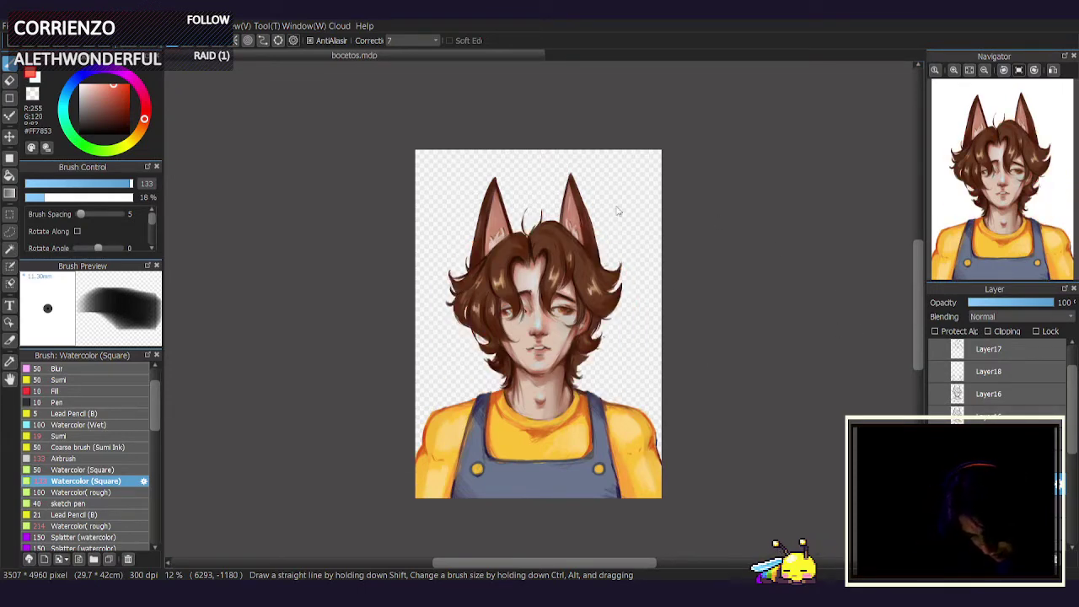
key(ctrl+y)
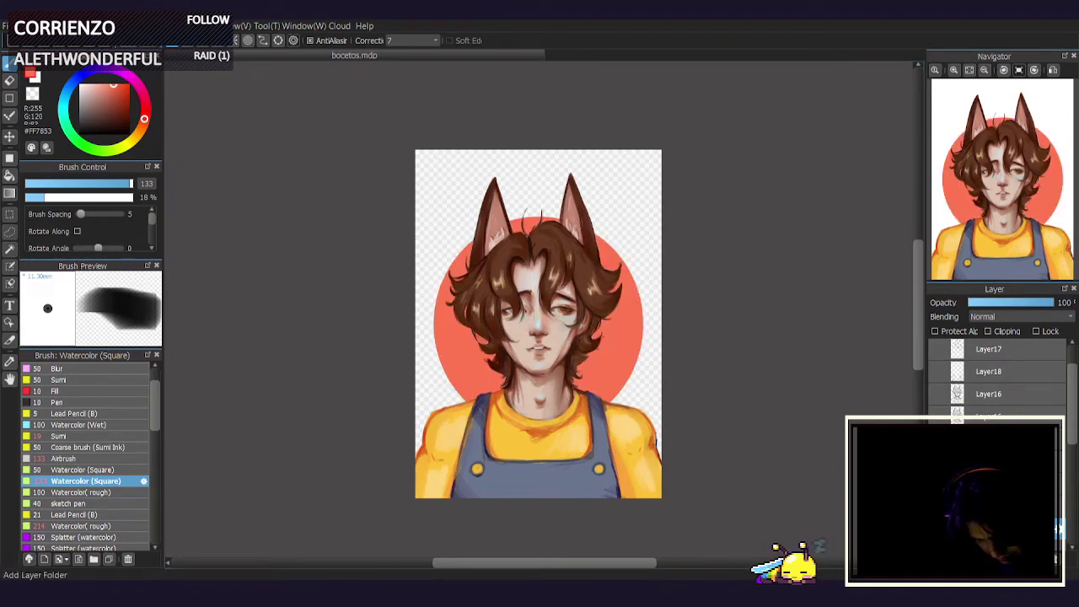
Duplicate the coral circle and move the copy up and to the right of the original.
drag(1071, 433, 1071, 452)
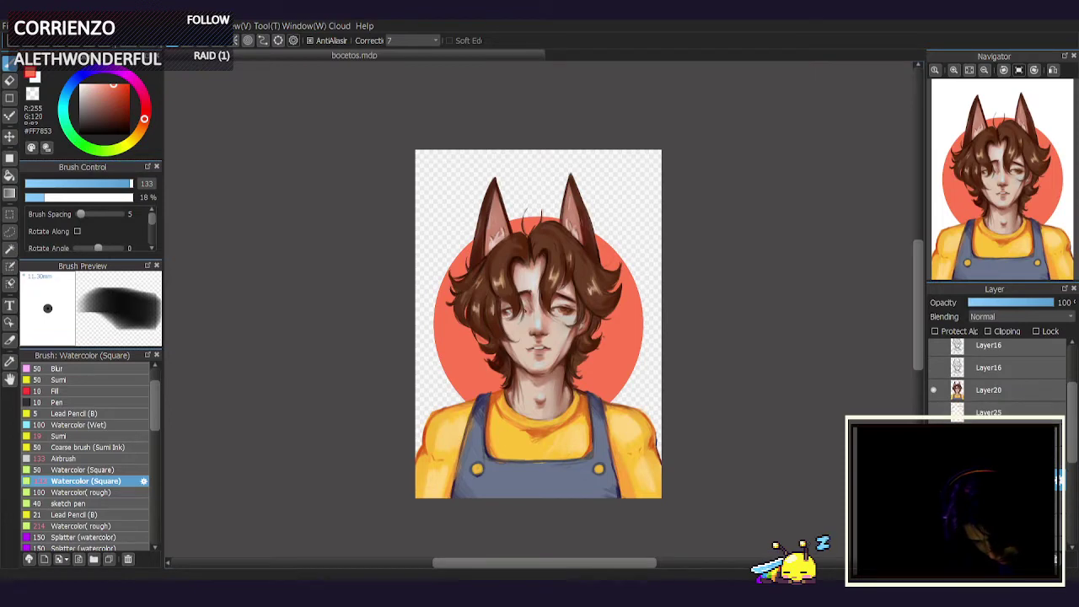
click(9, 136)
drag(644, 323, 661, 304)
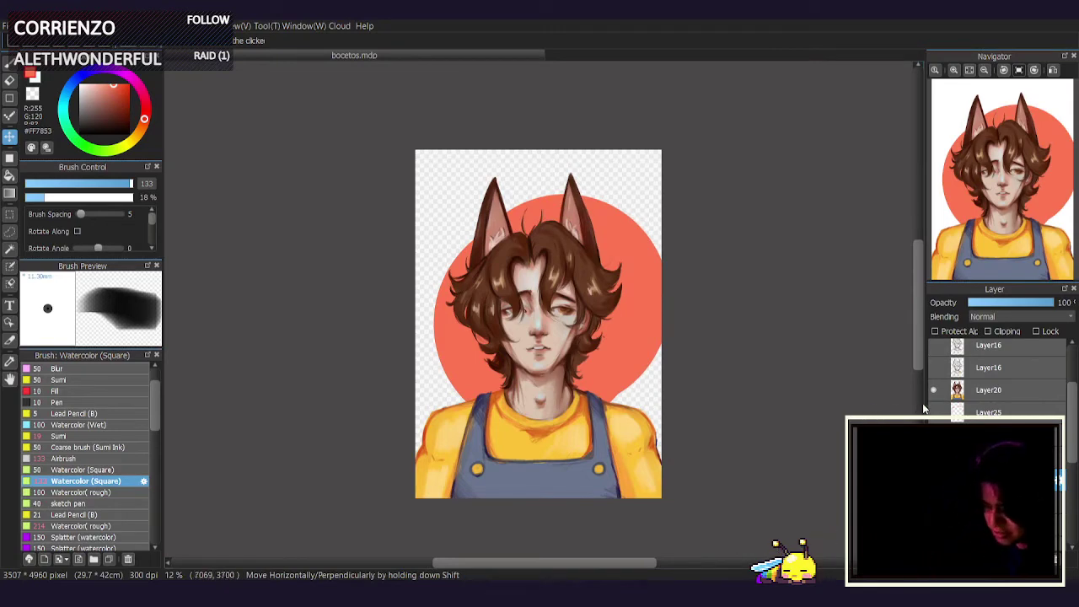
Select the offset copy's area, remove the copy, and clear that area from the original circle to form a crescent.
ctrl+click(957, 480)
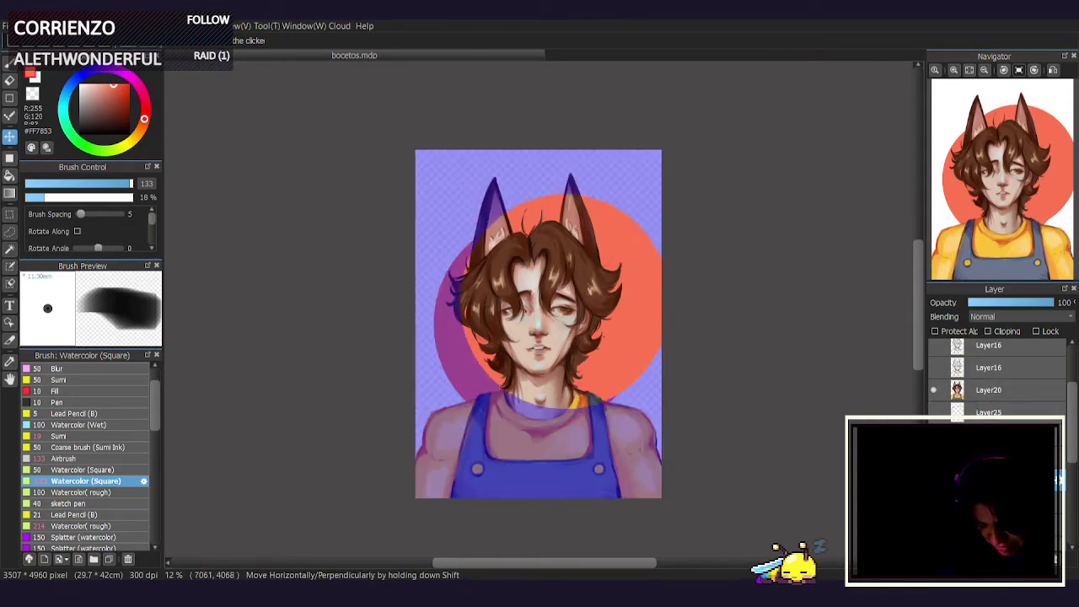
key(ctrl+z)
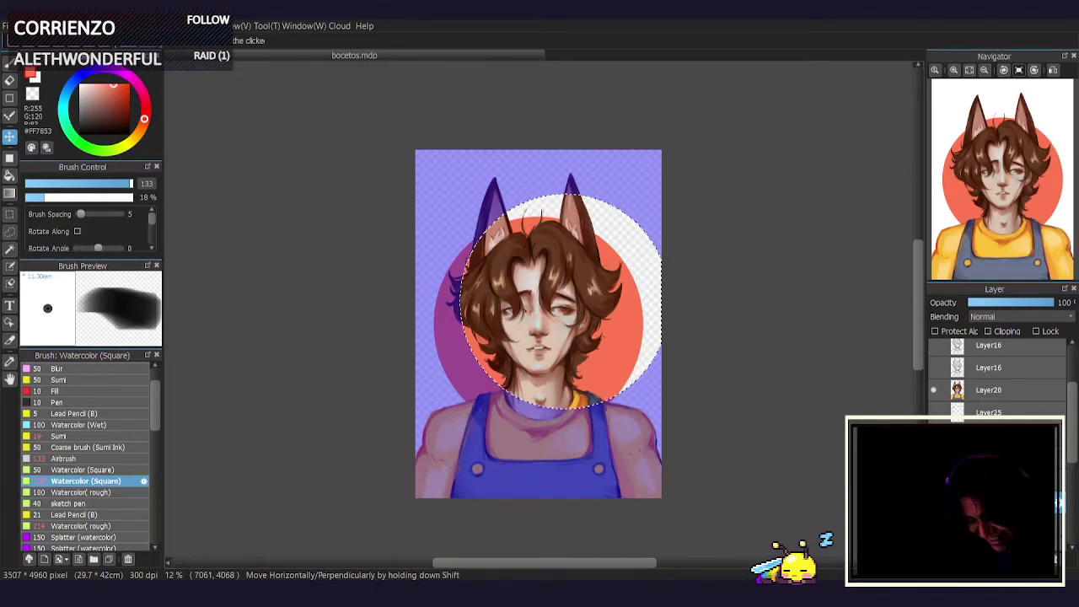
key(Delete)
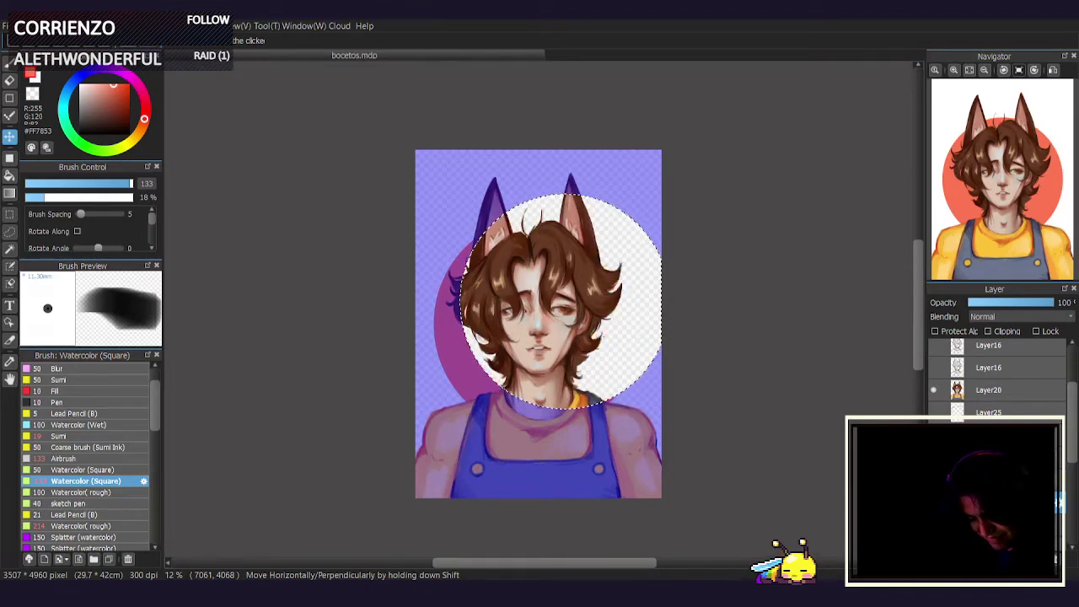
key(m)
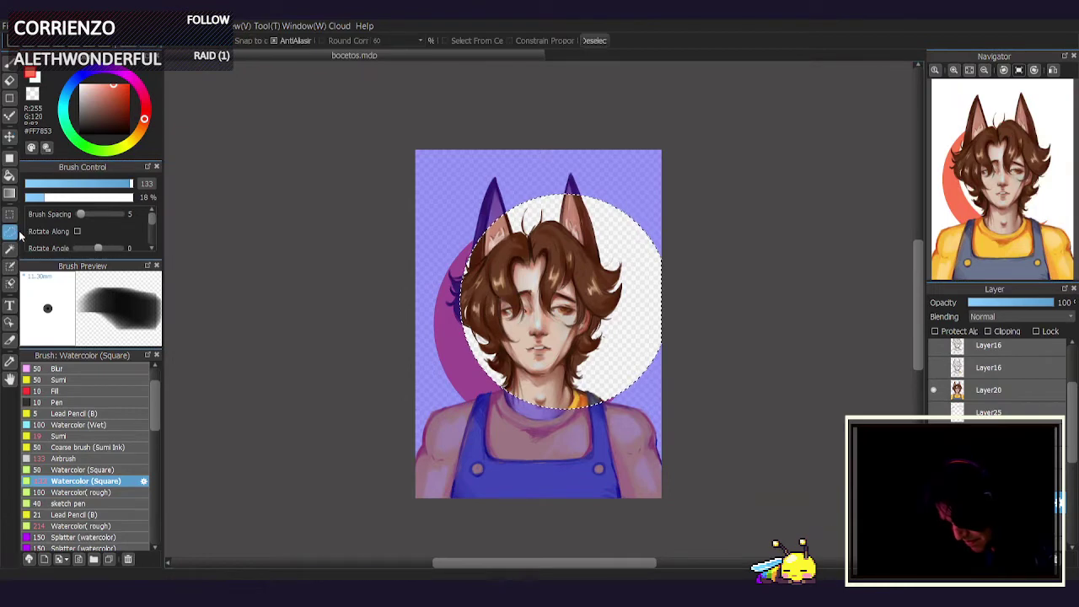
click(378, 311)
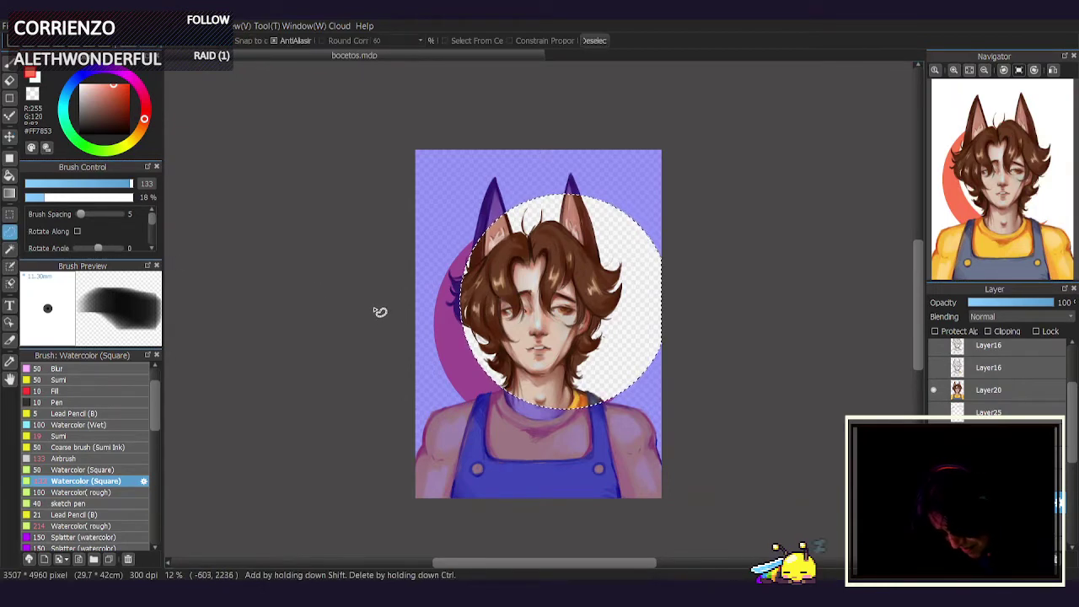
mouse_move(341, 283)
mouse_down()
mouse_move(269, 197)
mouse_move(341, 226)
mouse_up()
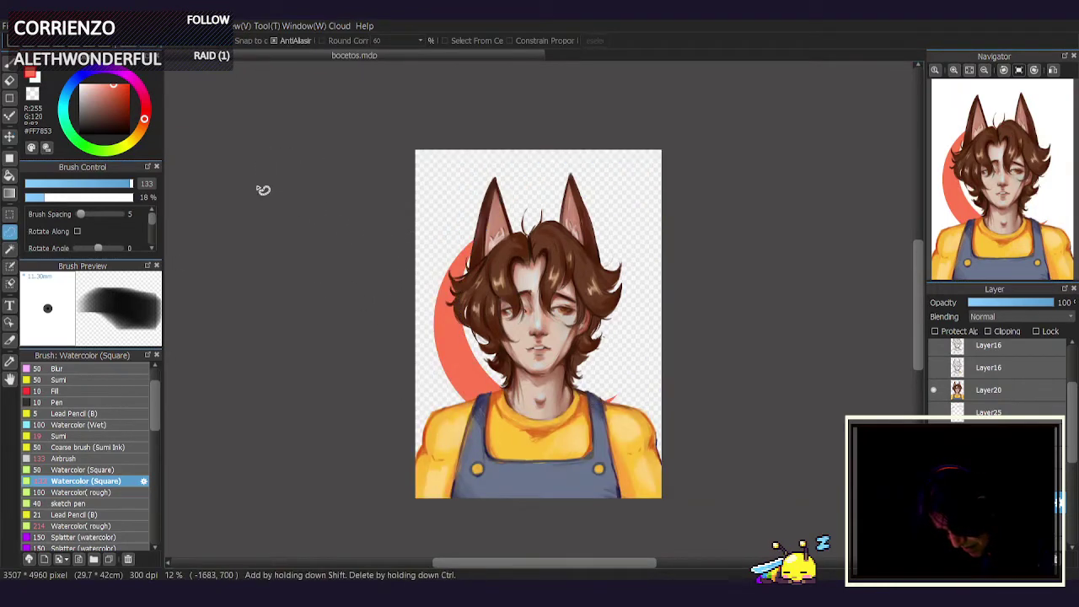
Move the crescent straight up behind the head and check the composition in the flipped view.
click(11, 137)
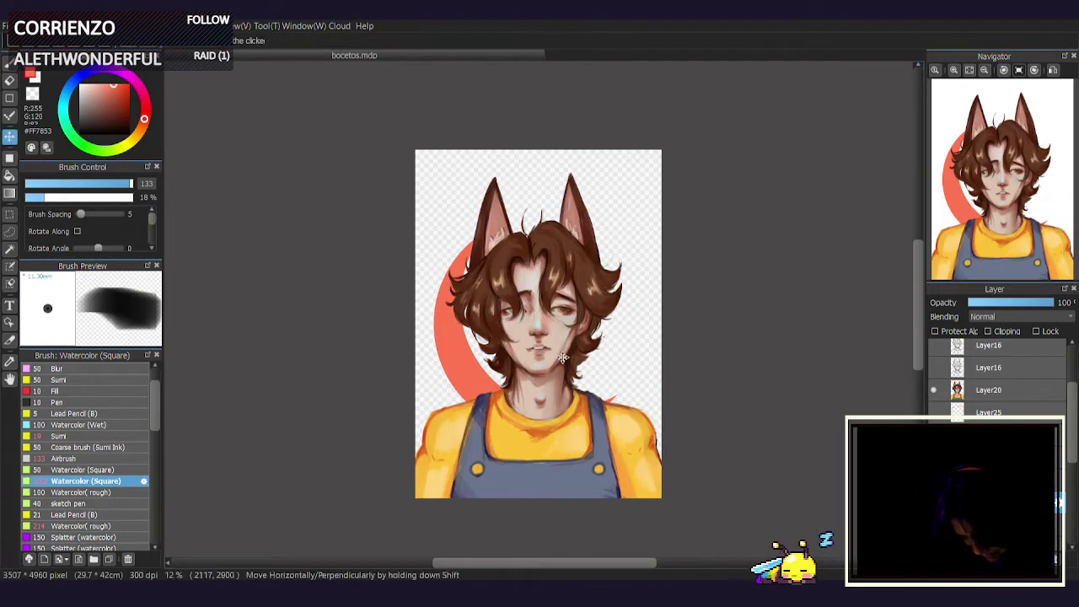
drag(563, 357, 562, 316)
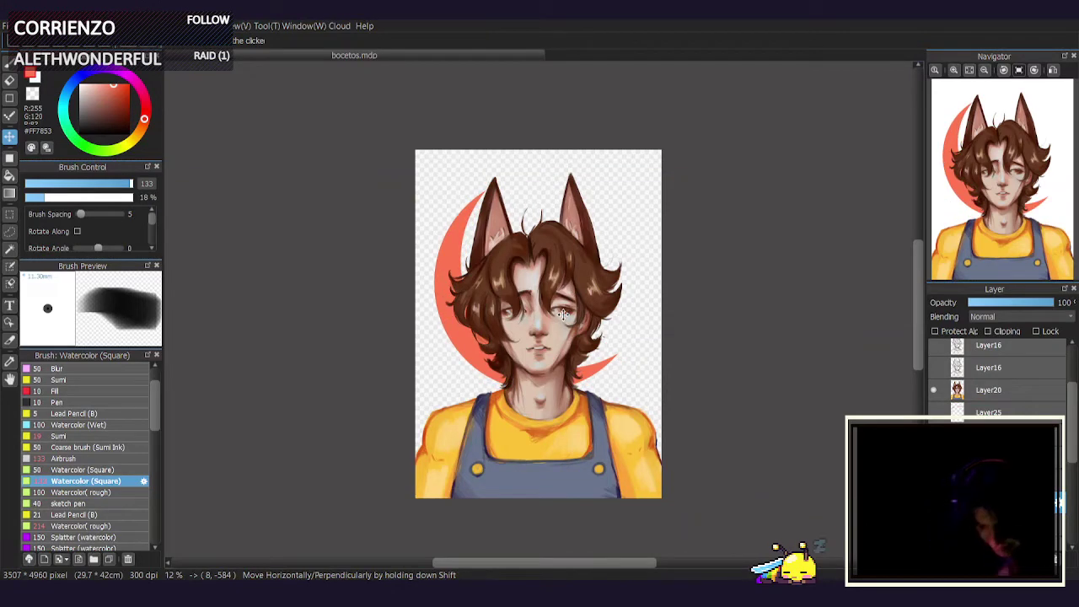
click(970, 71)
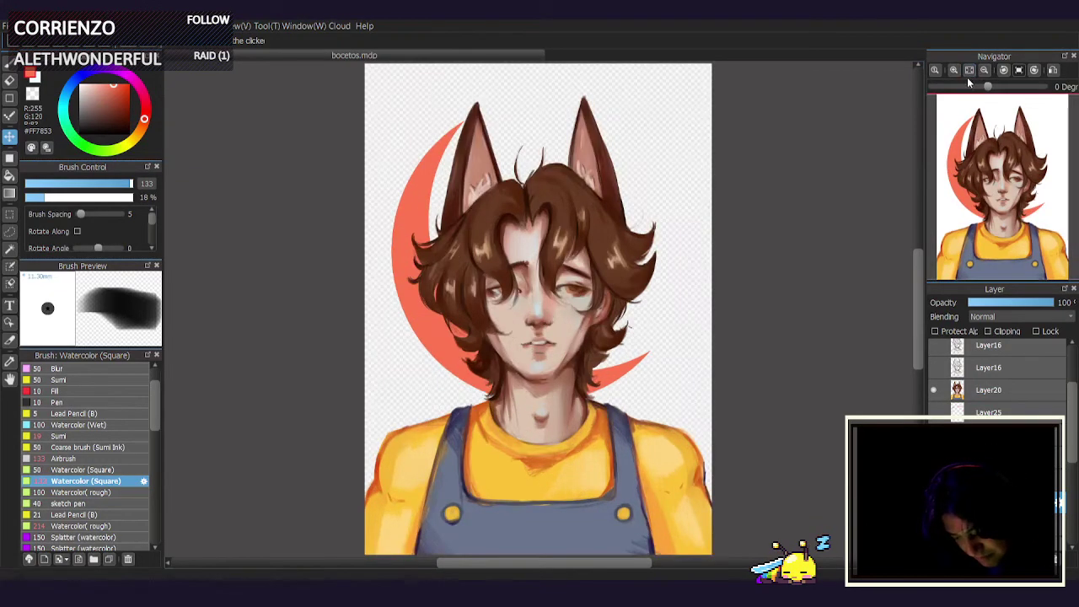
key(h)
key(h)
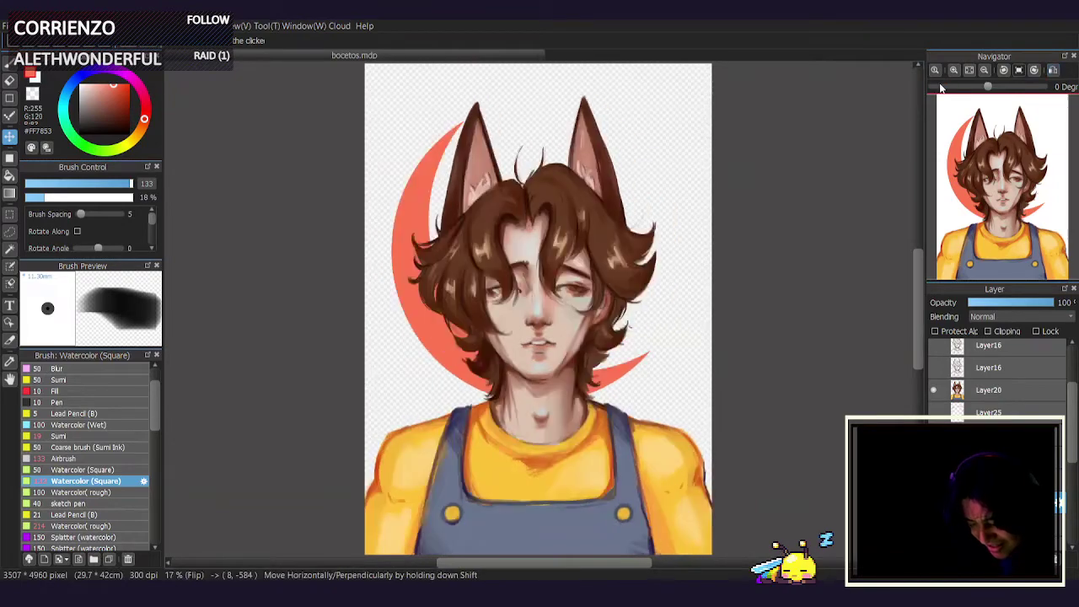
key(h)
key(h)
key(h)
key(h)
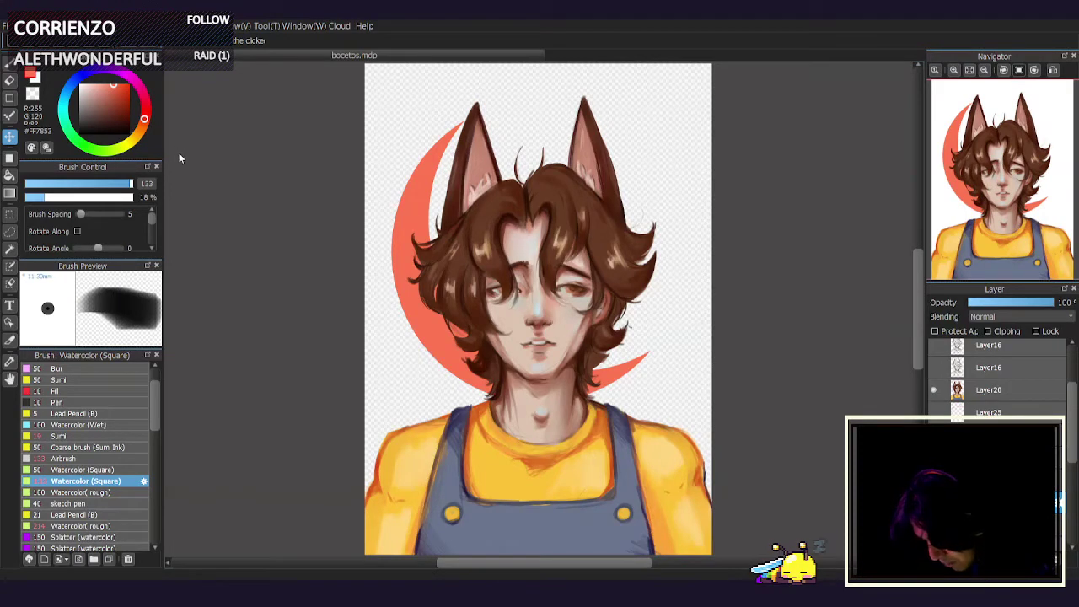
Rotate the crescent with Transform and reposition it to arc around the upper left of the head.
drag(720, 348, 689, 236)
drag(637, 323, 641, 327)
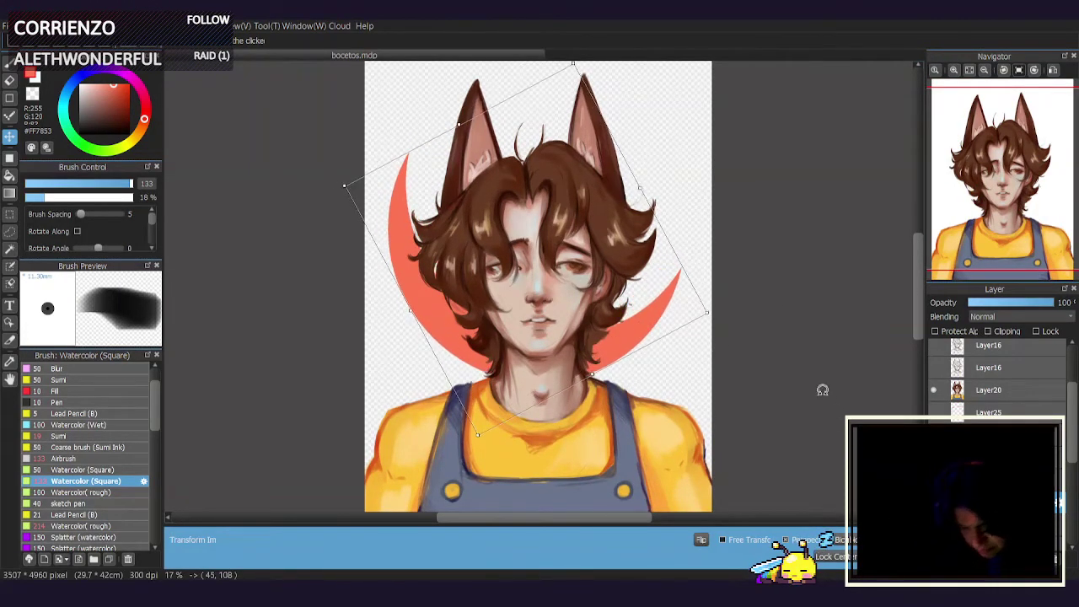
drag(823, 390, 432, 169)
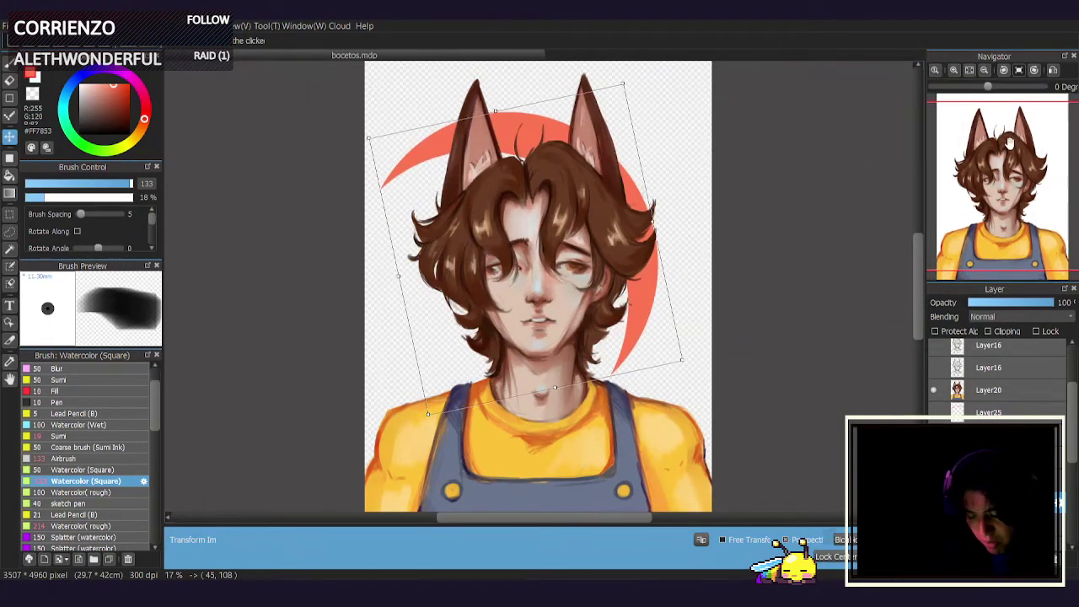
drag(1009, 144, 1009, 148)
drag(662, 312, 509, 268)
drag(569, 340, 578, 312)
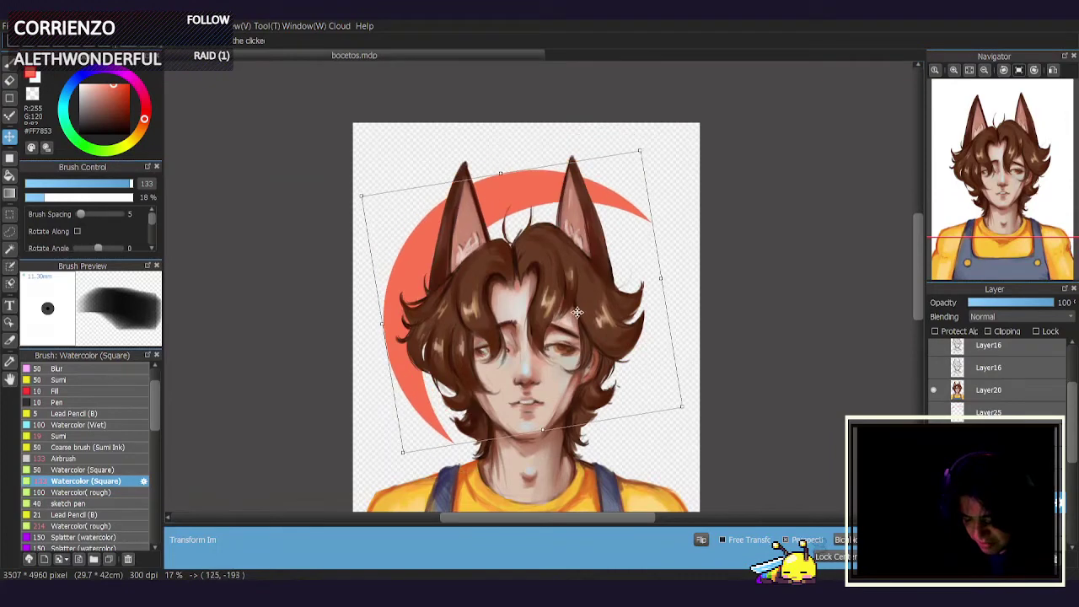
click(987, 75)
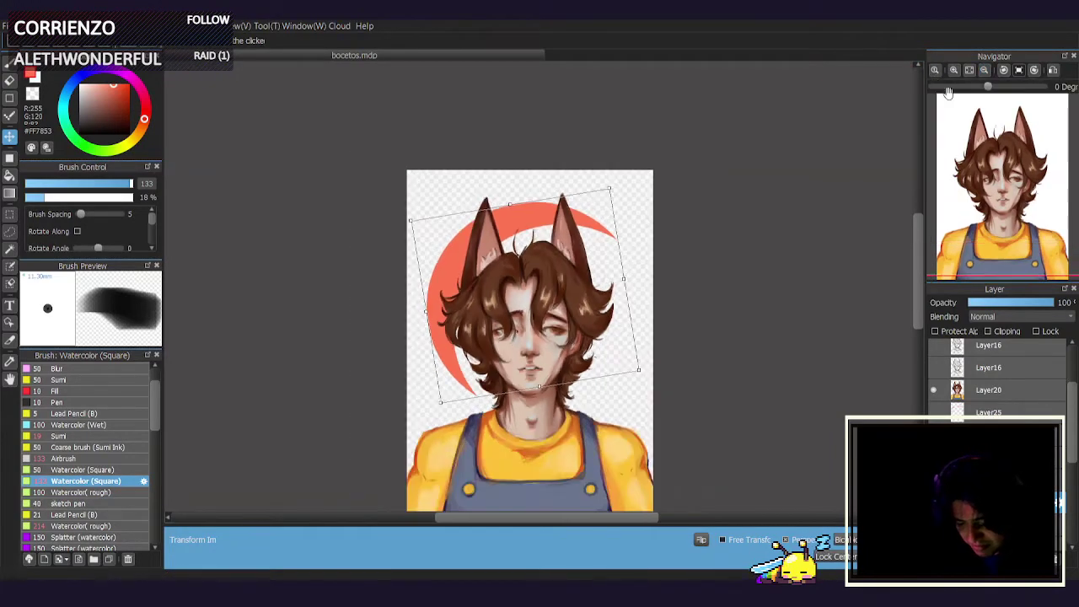
Try other crescent rotations over the top and right of the head and a lower placement, and cancel the transform.
drag(660, 317, 645, 422)
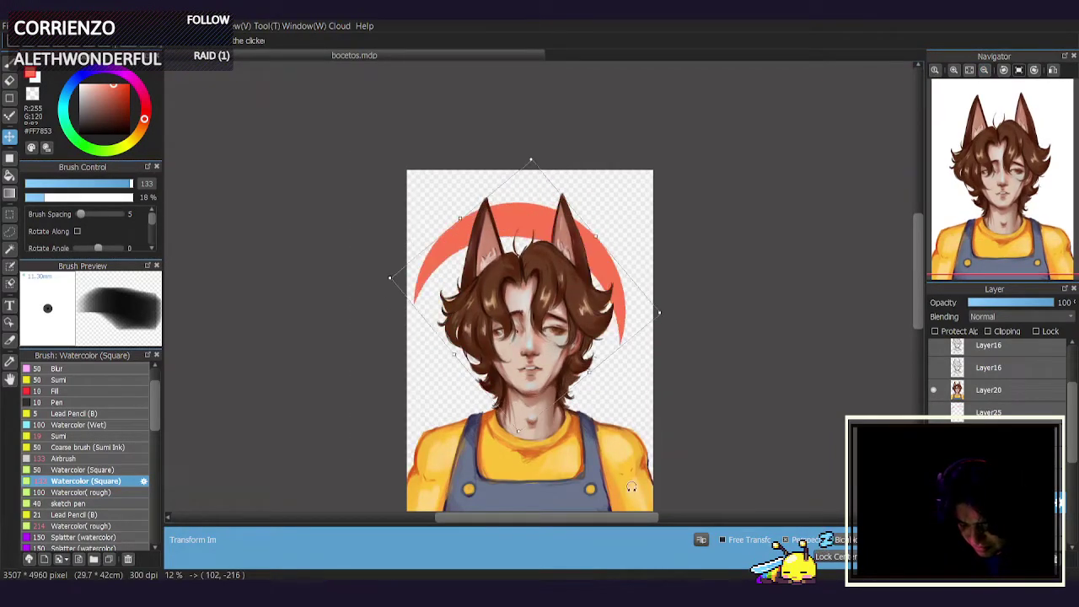
drag(632, 487, 546, 300)
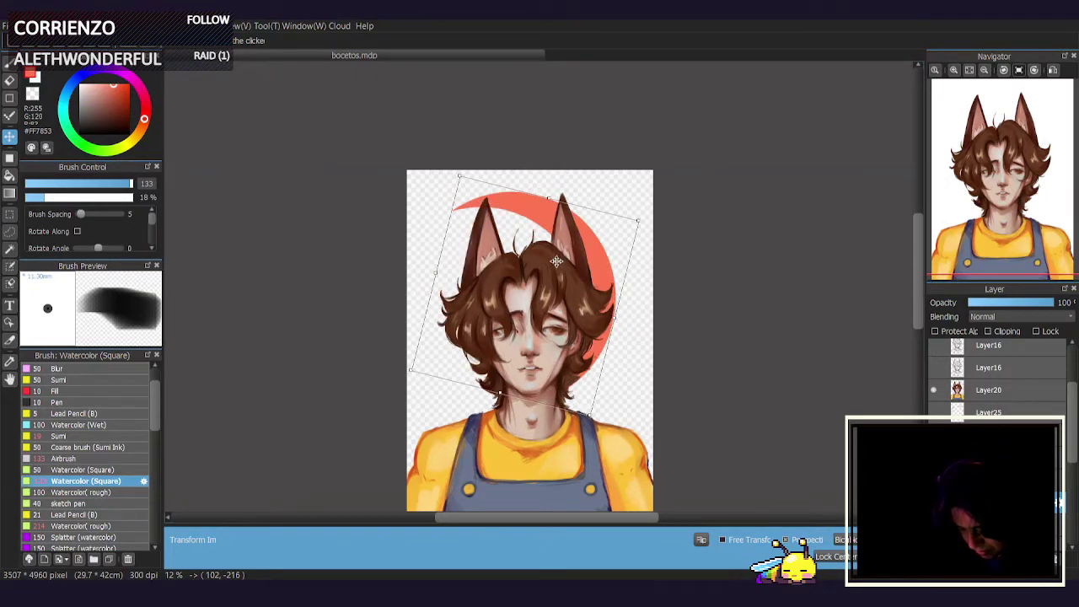
drag(556, 261, 548, 316)
drag(634, 342, 554, 282)
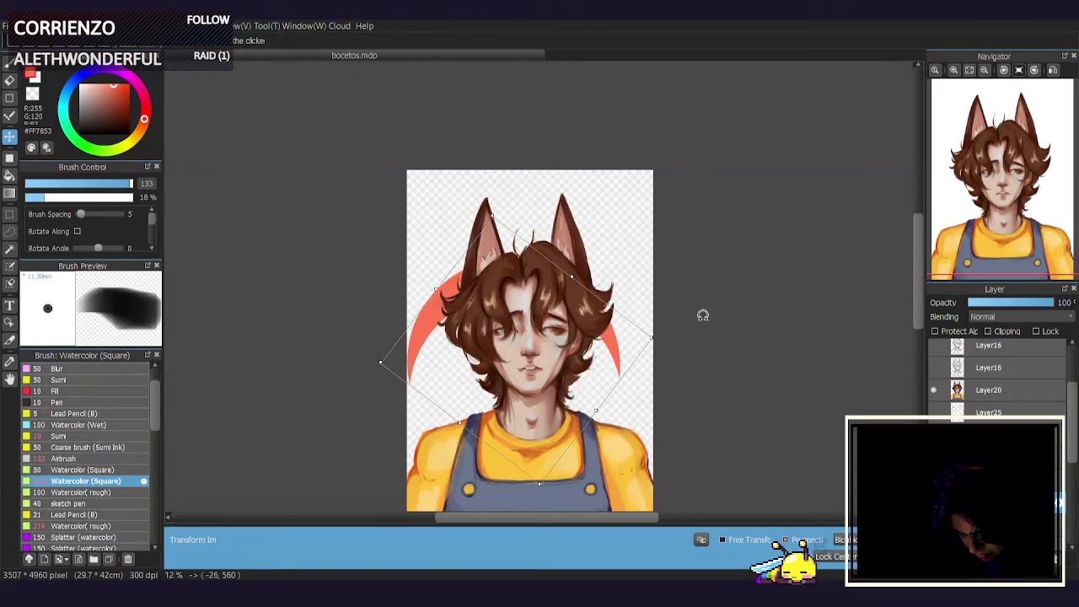
key(Escape)
Undo the crescent edits and the duplicated circle to restore the single full coral circle.
key(ctrl+z)
key(ctrl+z)
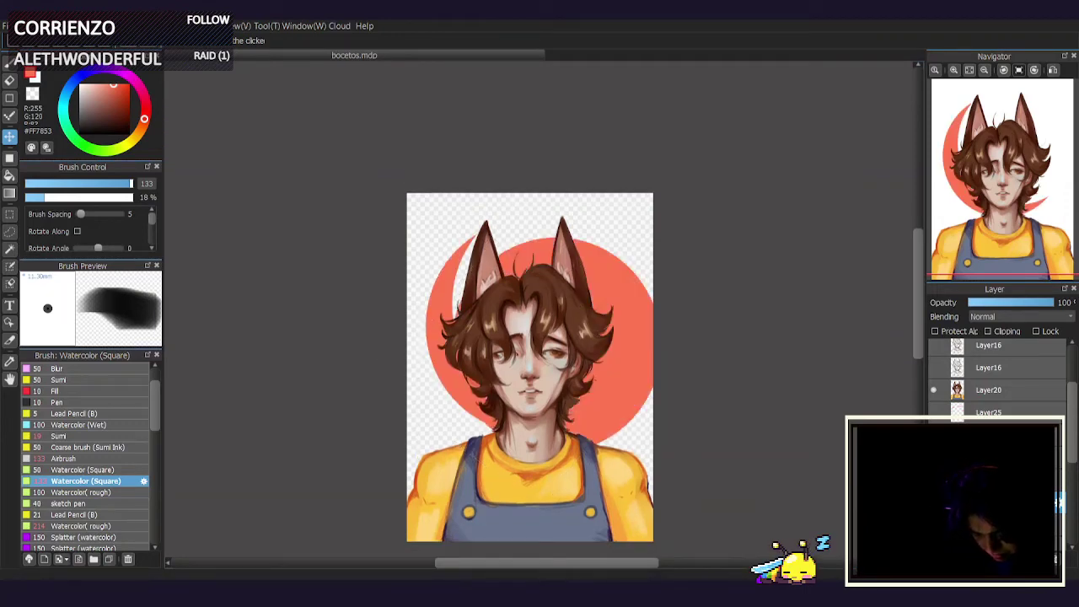
key(ctrl+z)
key(ctrl+z)
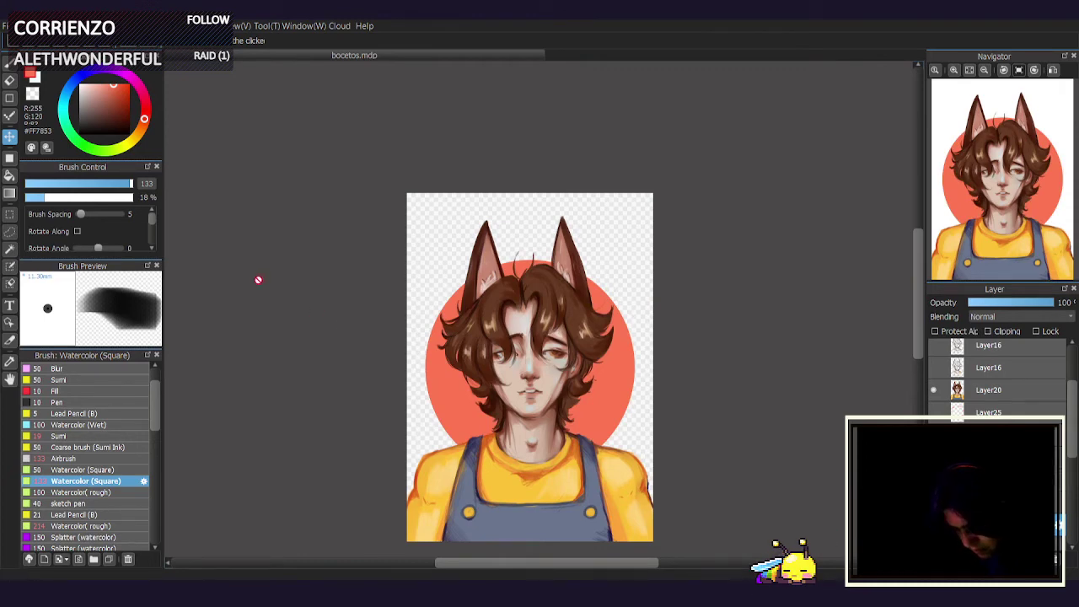
Try painting rough coral strokes with the Watercolor (Square) brush beyond the circle's left edge and down to the shoulder.
key(b)
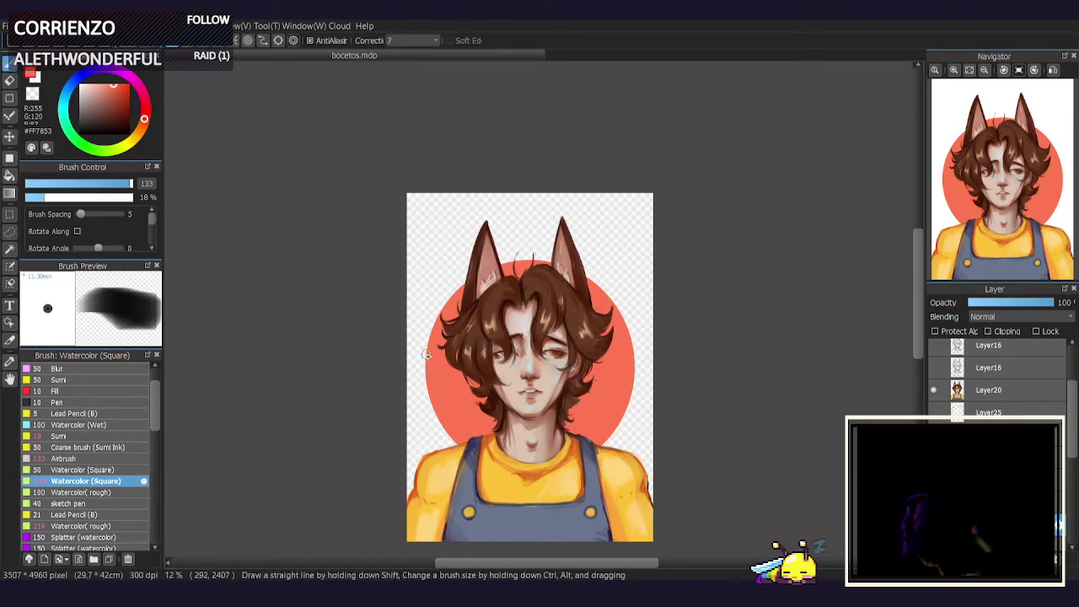
drag(424, 329, 421, 368)
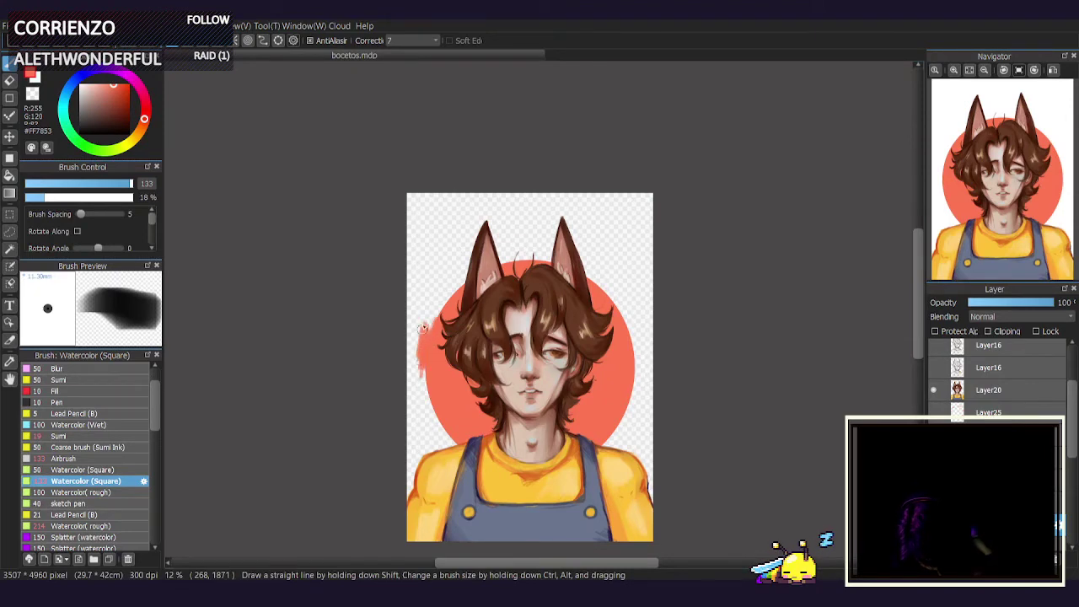
mouse_move(423, 328)
mouse_down()
mouse_move(410, 366)
mouse_move(408, 320)
mouse_move(406, 394)
mouse_move(417, 336)
mouse_move(420, 391)
mouse_move(423, 357)
mouse_up()
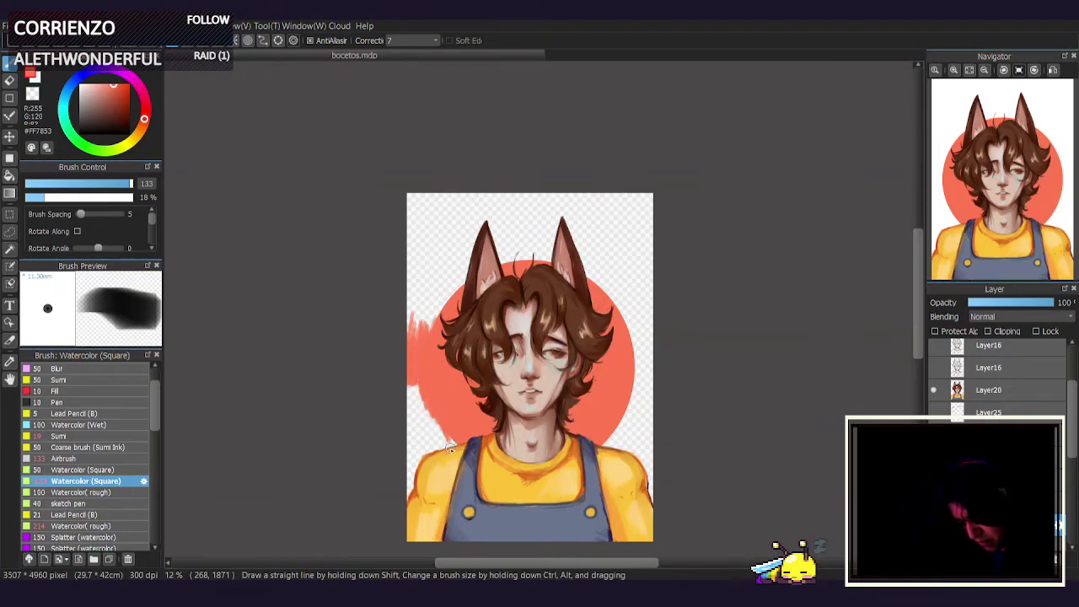
drag(445, 428, 449, 447)
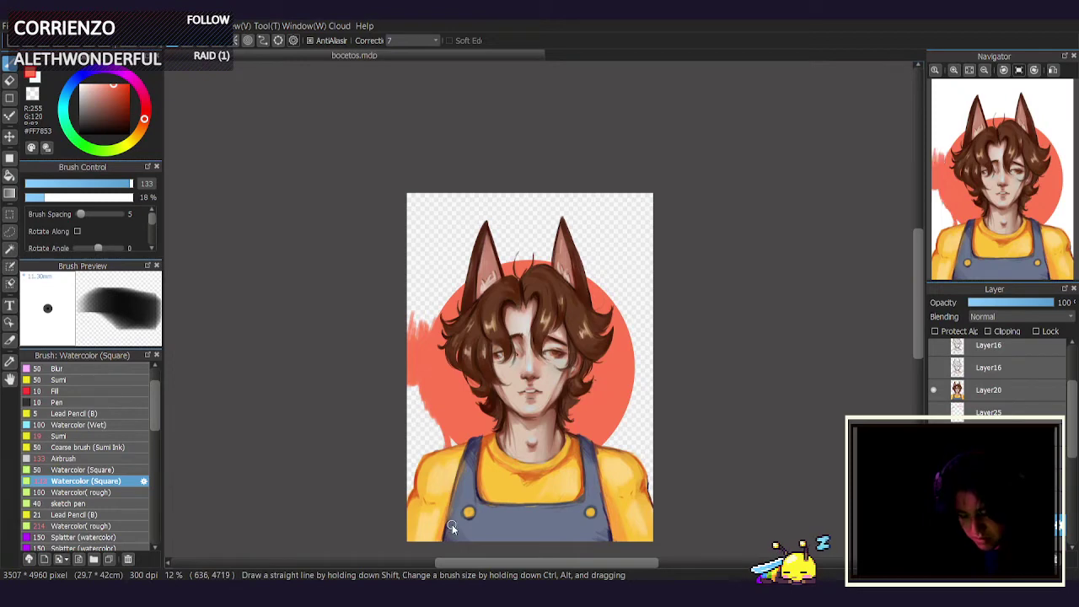
Undo the rough coral strokes along the circle's left edge.
key(ctrl+z)
key(ctrl+z)
key(ctrl+z)
key(ctrl+z)
key(ctrl+z)
key(ctrl+z)
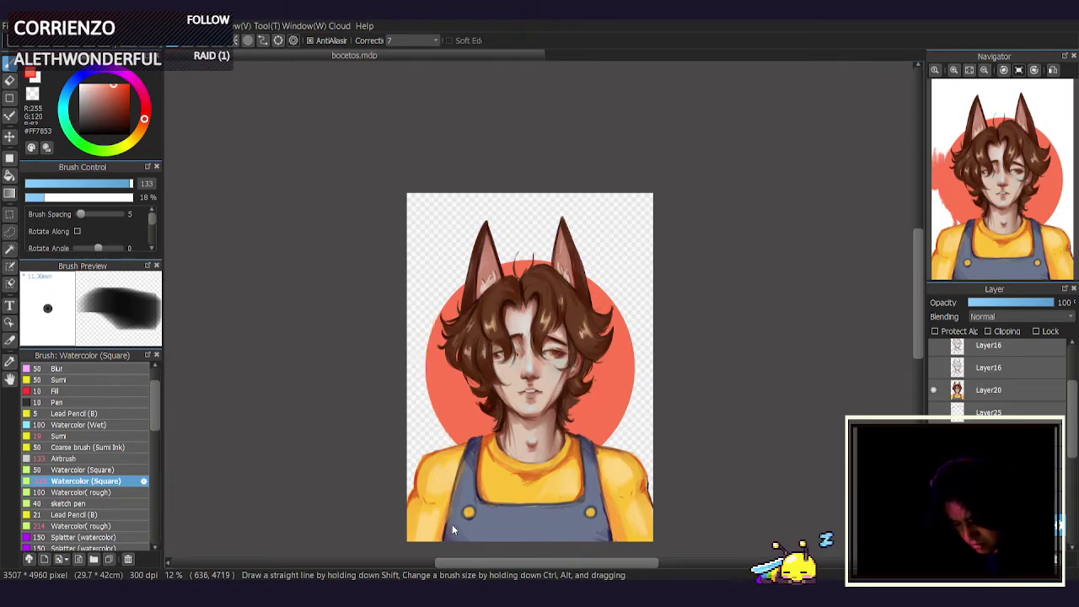
Extend the coral circle's lower sides down to the shoulders as an arch, and paint white #FFFFFF cloud shapes above both shoulders.
drag(430, 390, 431, 407)
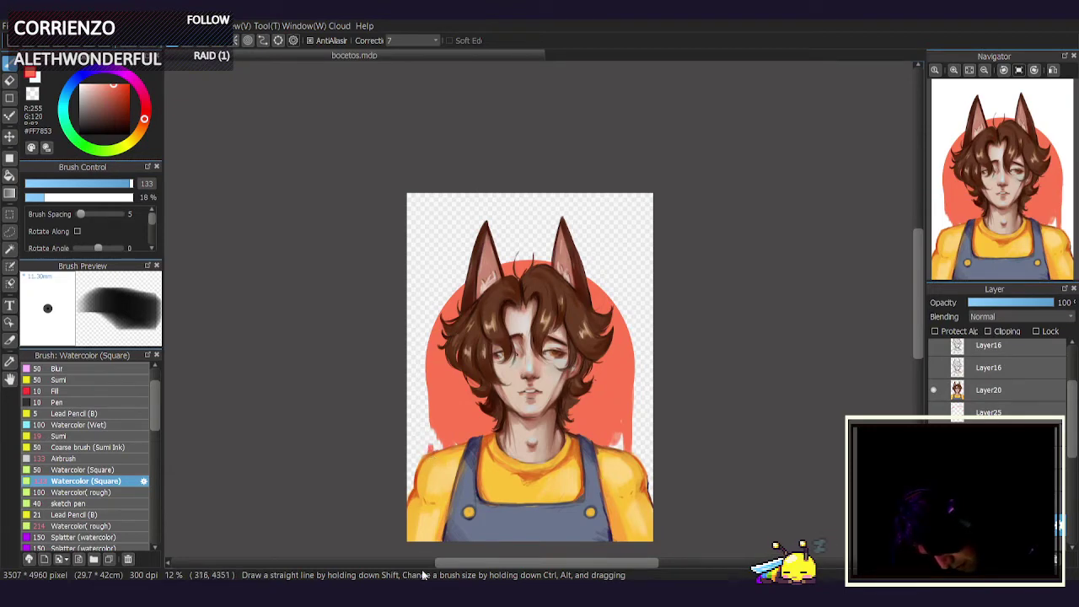
click(35, 97)
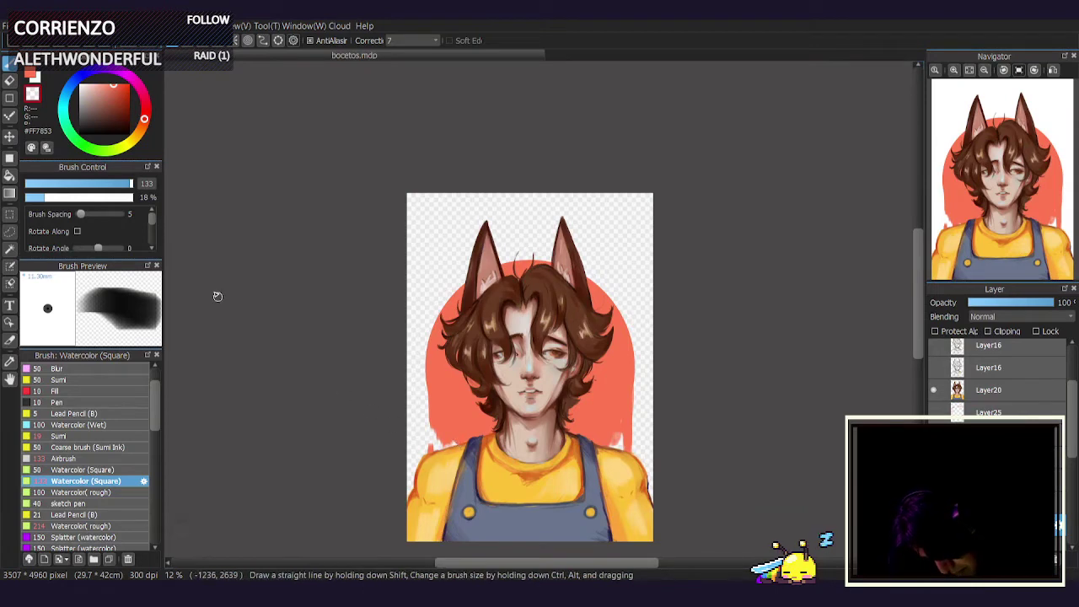
drag(85, 91, 68, 70)
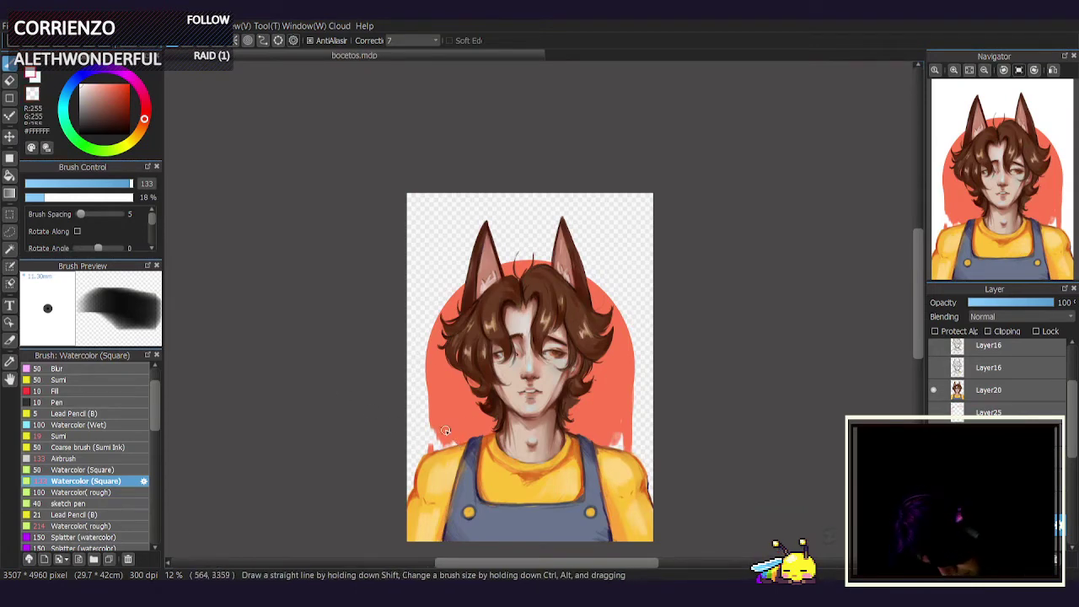
drag(437, 430, 460, 450)
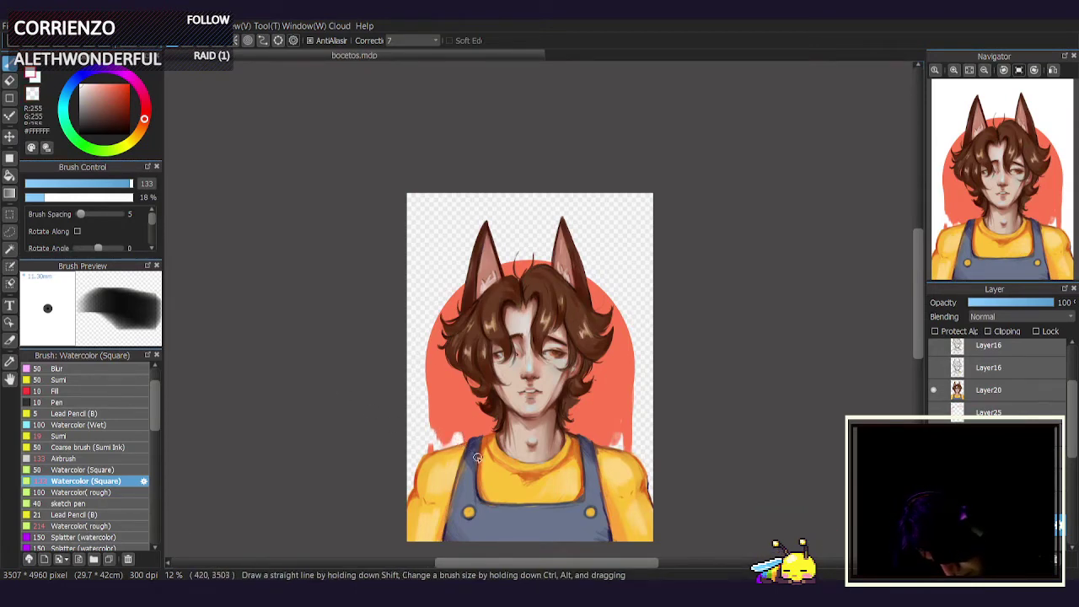
mouse_move(582, 442)
mouse_down()
mouse_move(588, 431)
mouse_move(595, 444)
mouse_move(614, 434)
mouse_move(619, 445)
mouse_move(595, 442)
mouse_move(620, 445)
mouse_up()
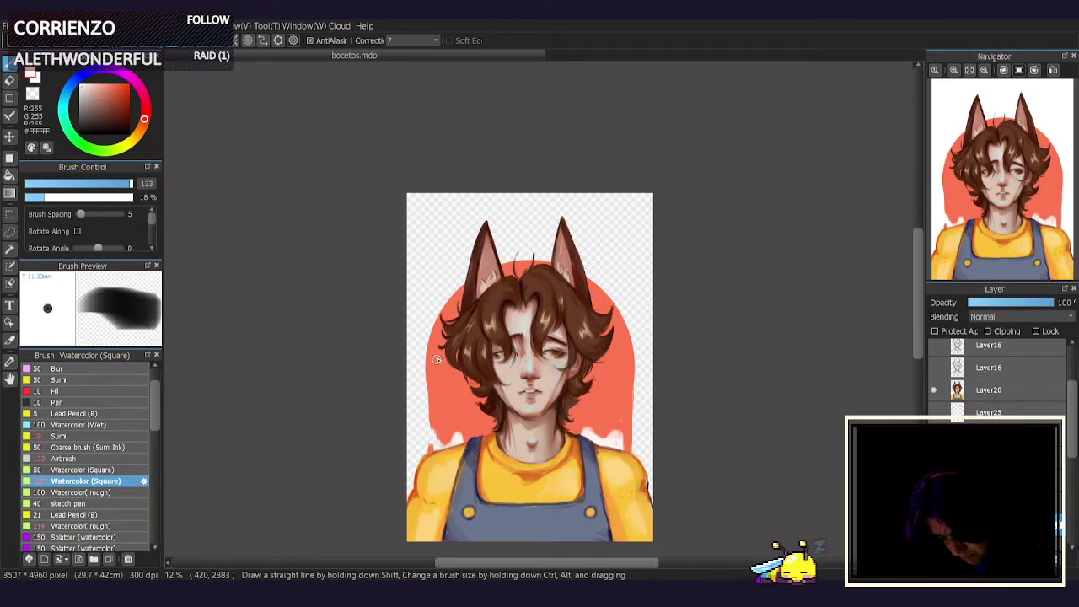
click(63, 103)
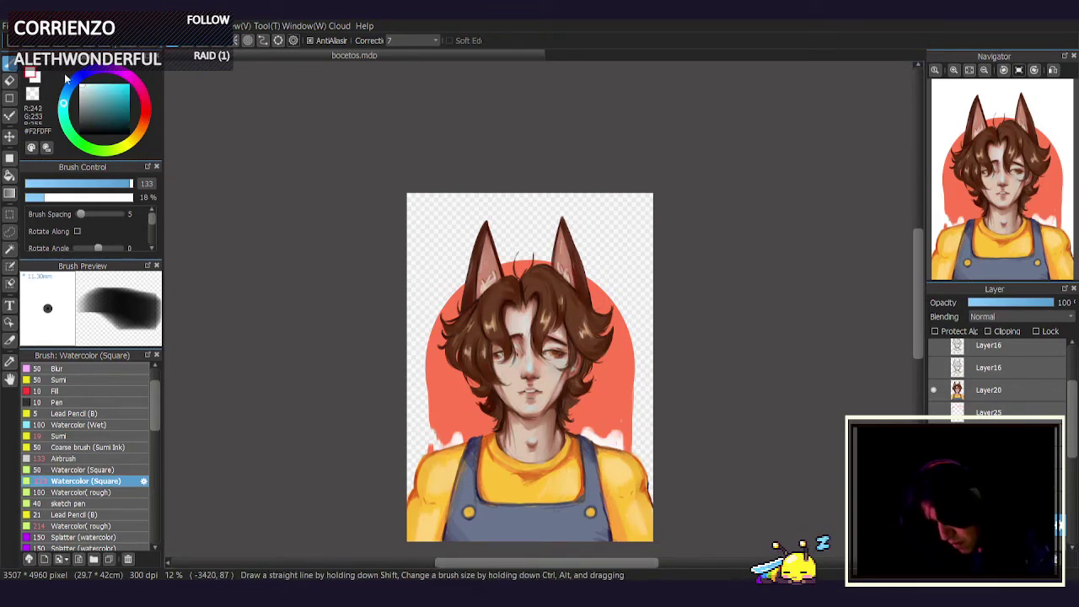
alt+click(445, 412)
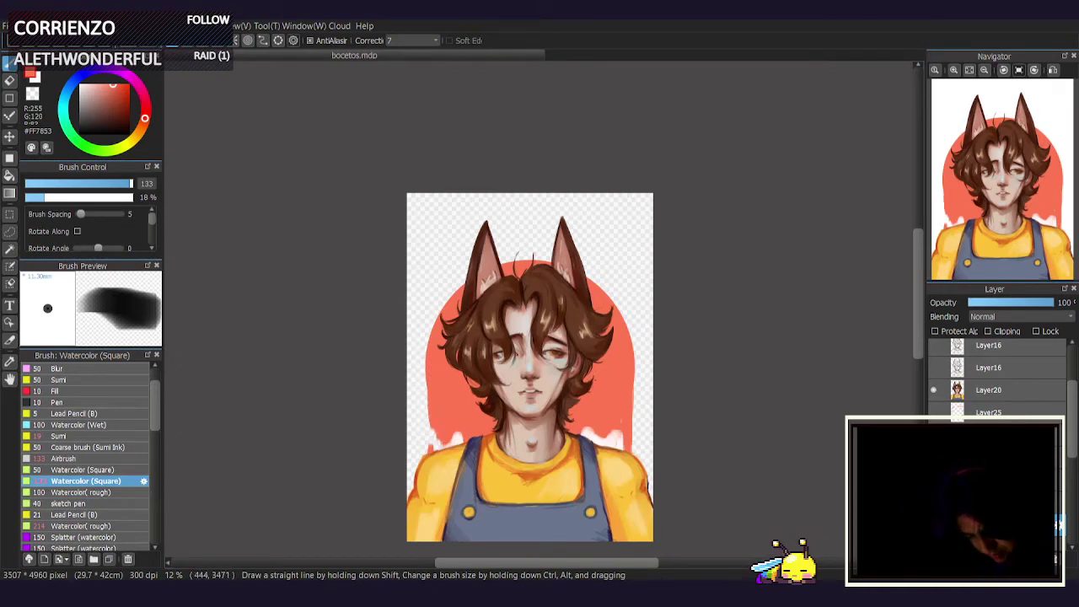
key(ctrl+z)
key(ctrl+y)
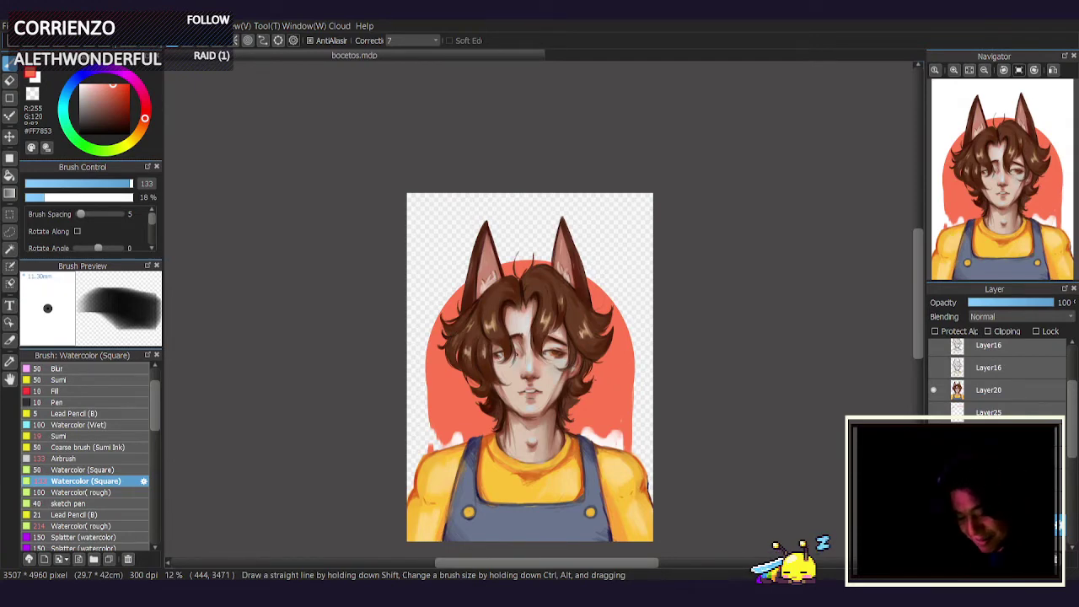
click(985, 206)
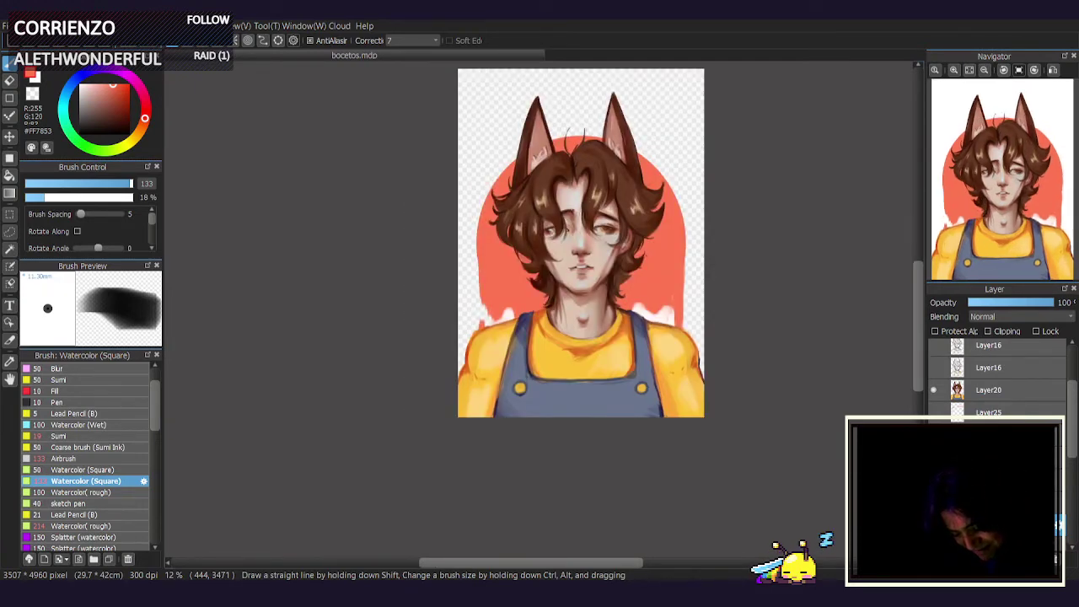
click(934, 524)
click(934, 525)
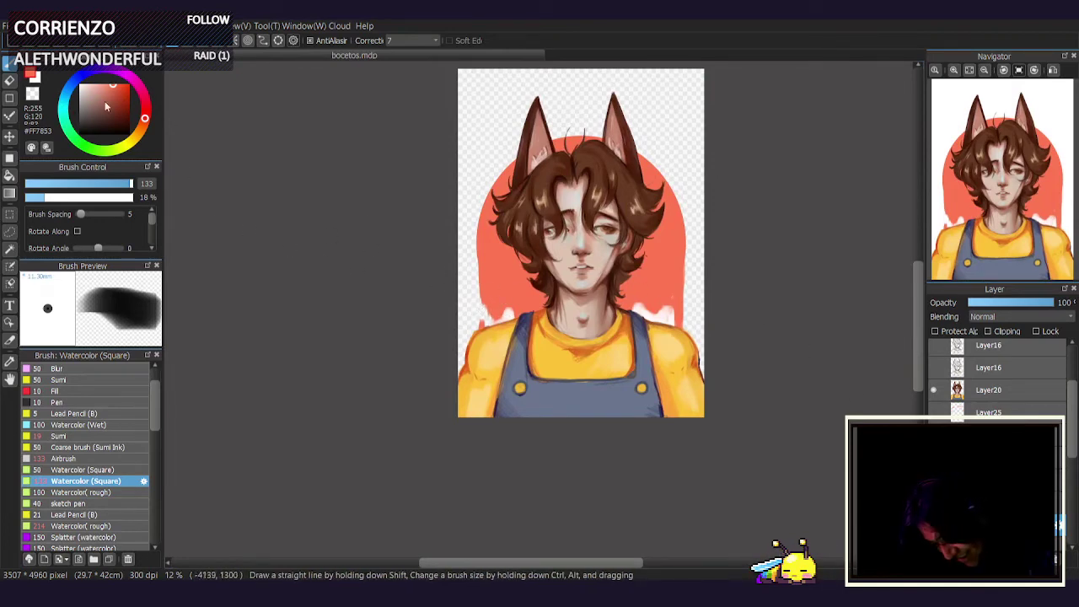
Rework the cloud above the left shoulder in white #FFFFFF, undoing the first strokes and repainting its upper edge.
click(81, 84)
drag(485, 310, 509, 318)
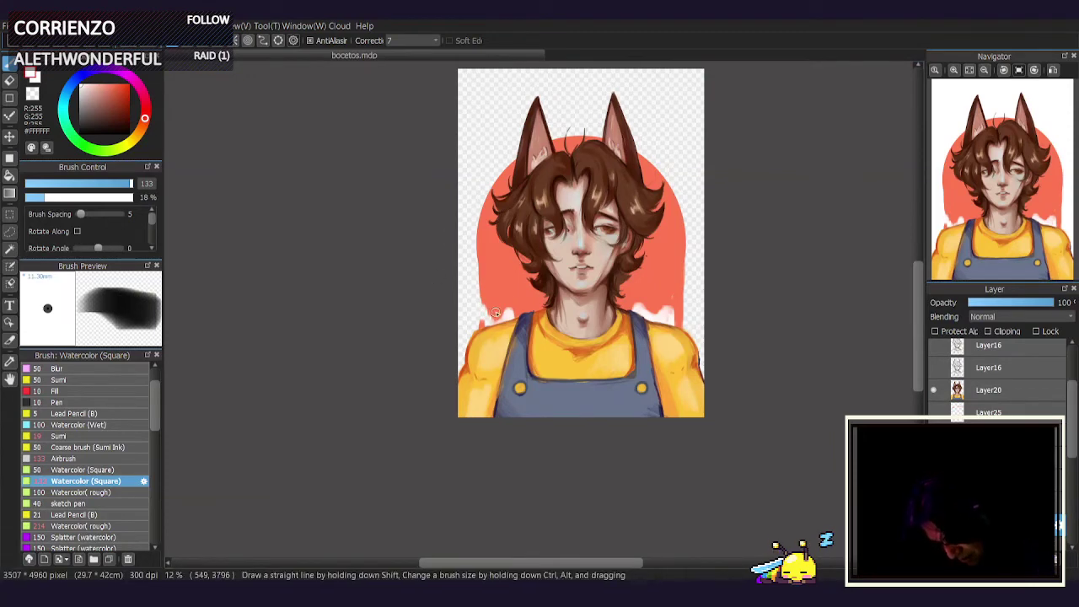
drag(487, 308, 507, 321)
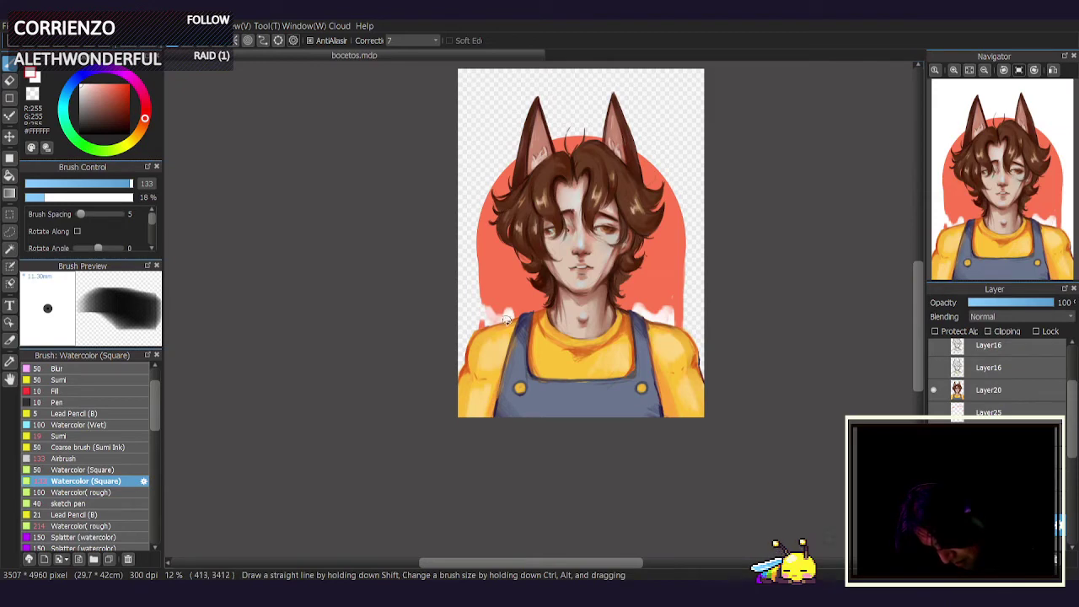
click(129, 45)
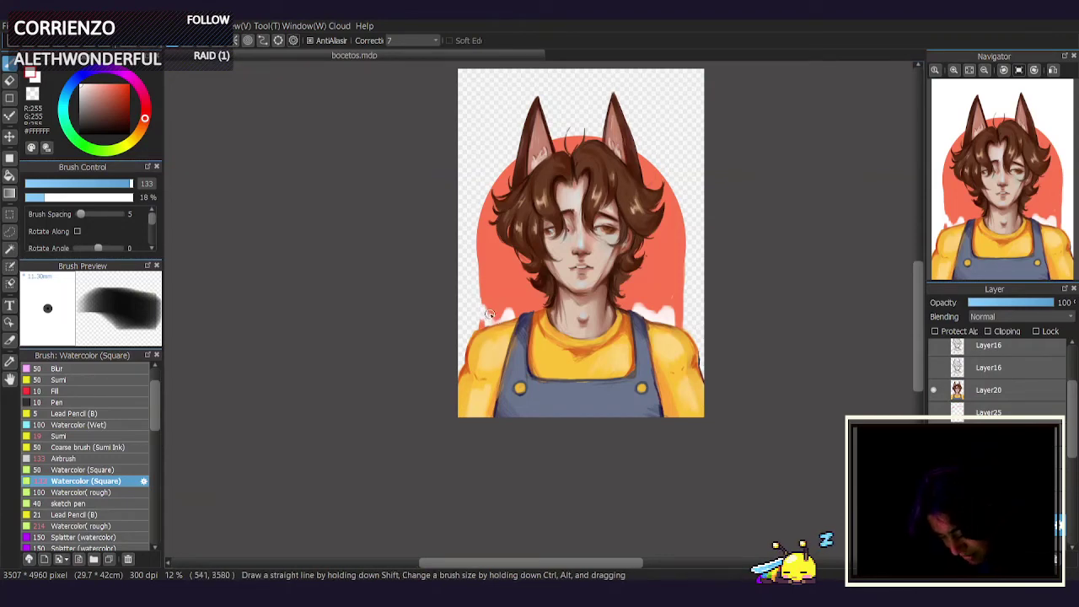
drag(481, 305, 503, 317)
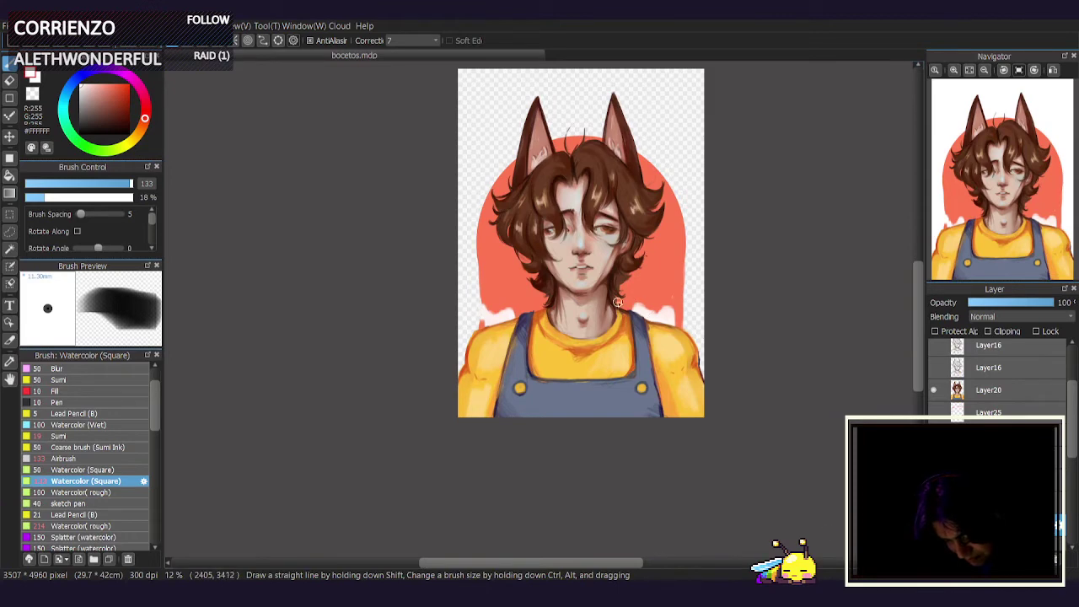
Straighten the coral arch's vertical sides above the clouds with sampled coral #FF7853 and grid-line snapping, and turn the snapping off.
click(38, 78)
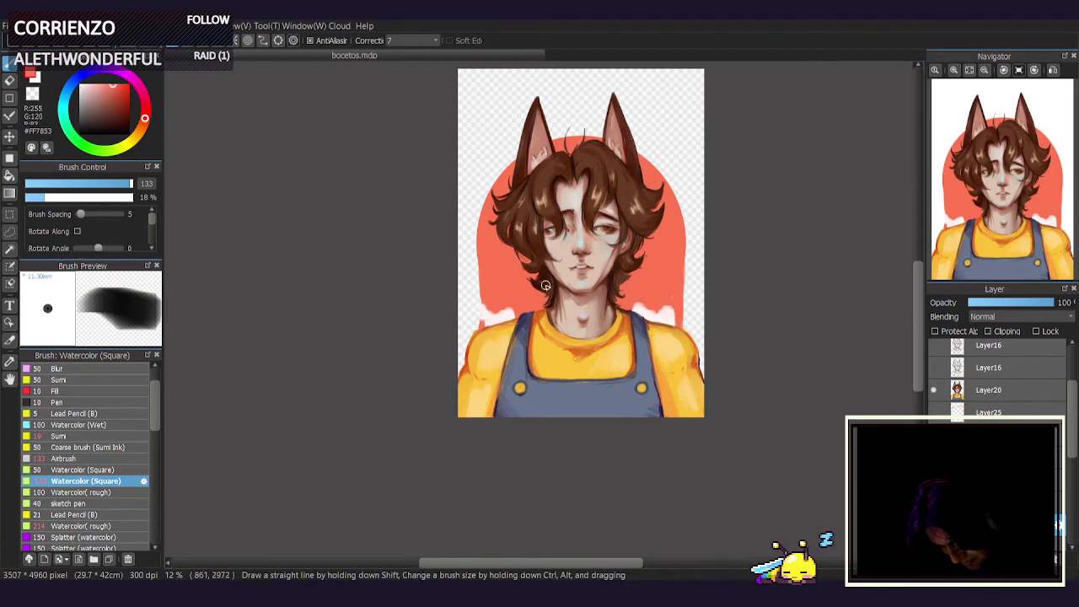
alt+click(494, 272)
click(188, 44)
click(201, 45)
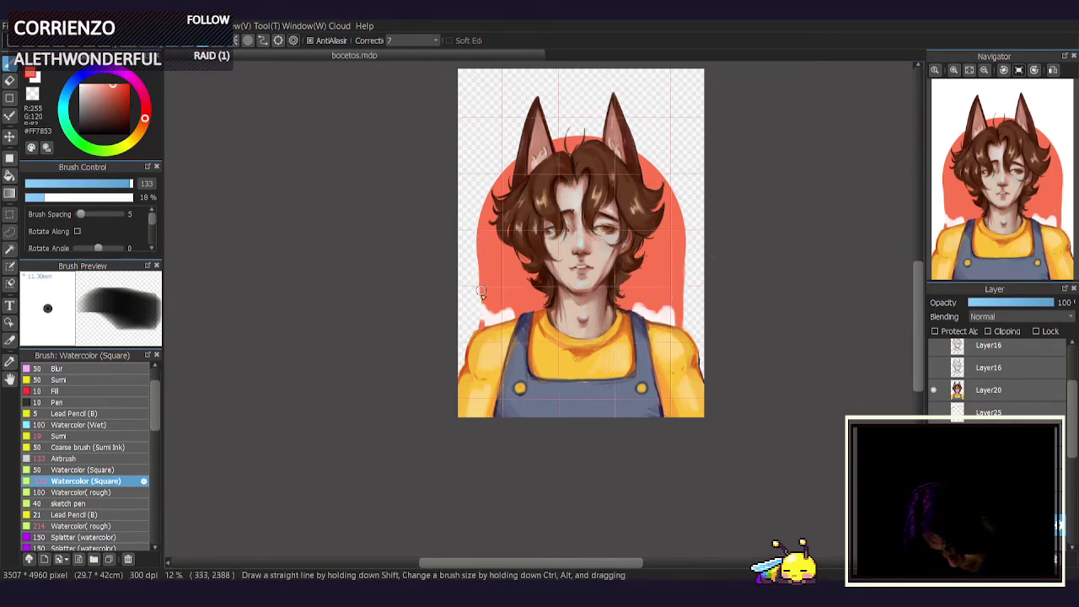
drag(482, 239, 479, 288)
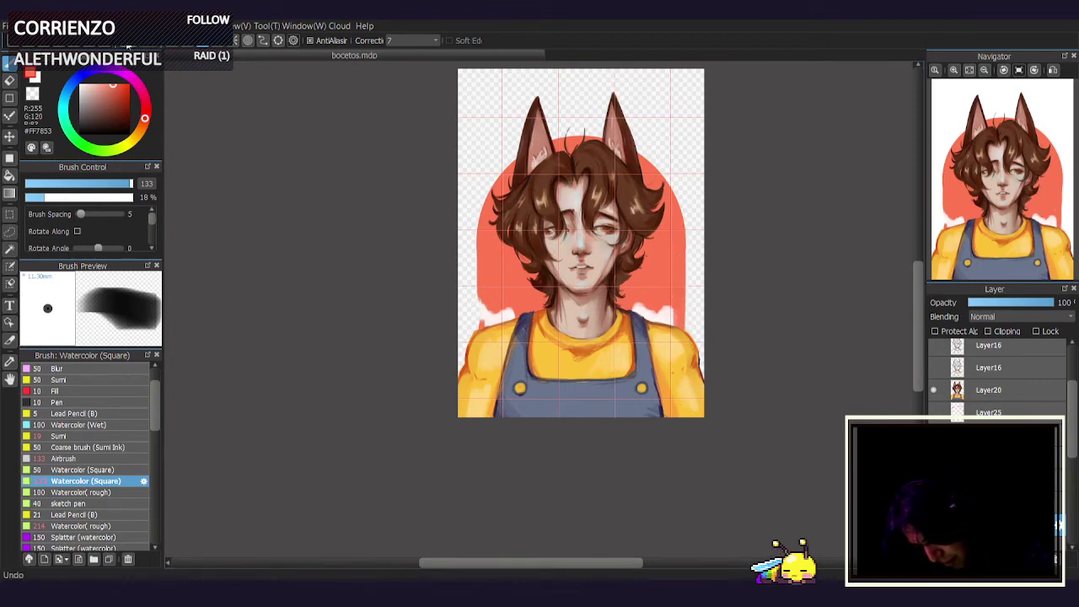
click(181, 49)
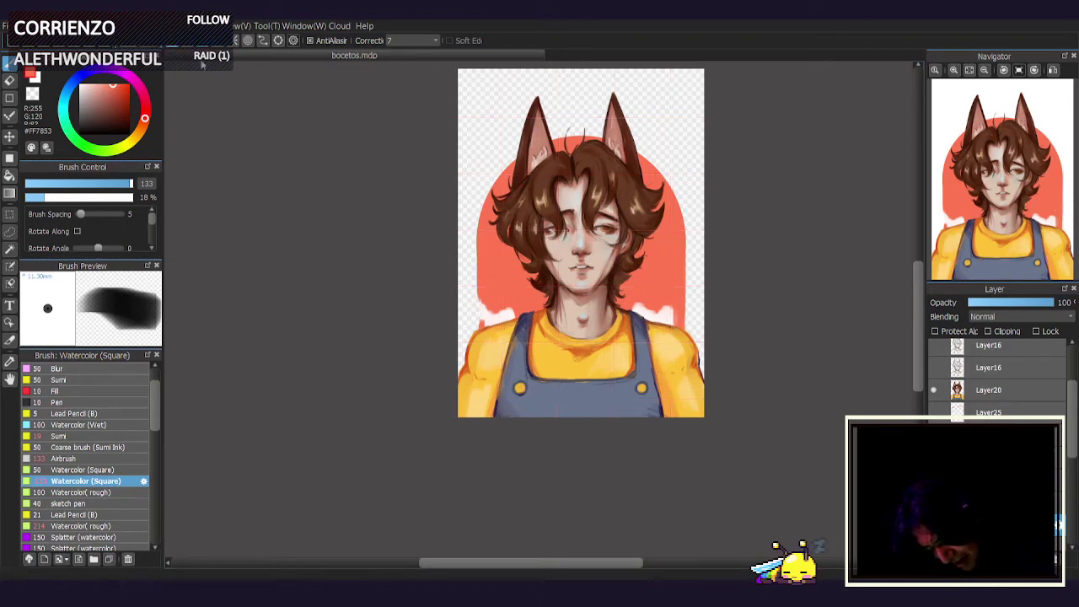
Fit the canvas to the window, examine the composition flipped and rotated by 30 degrees, and restore the normal orientation.
click(970, 71)
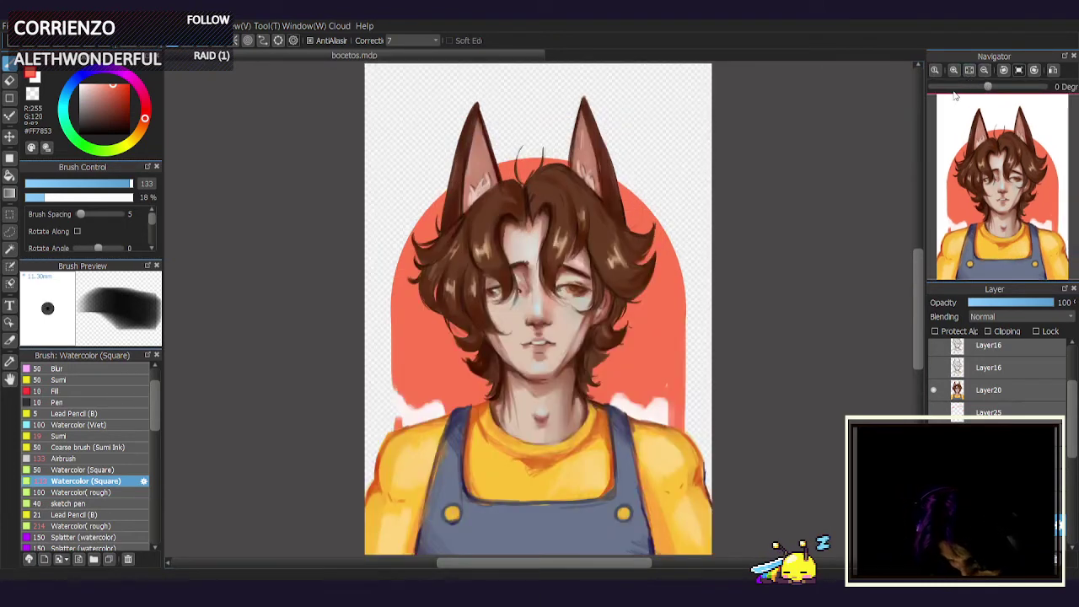
key(Down)
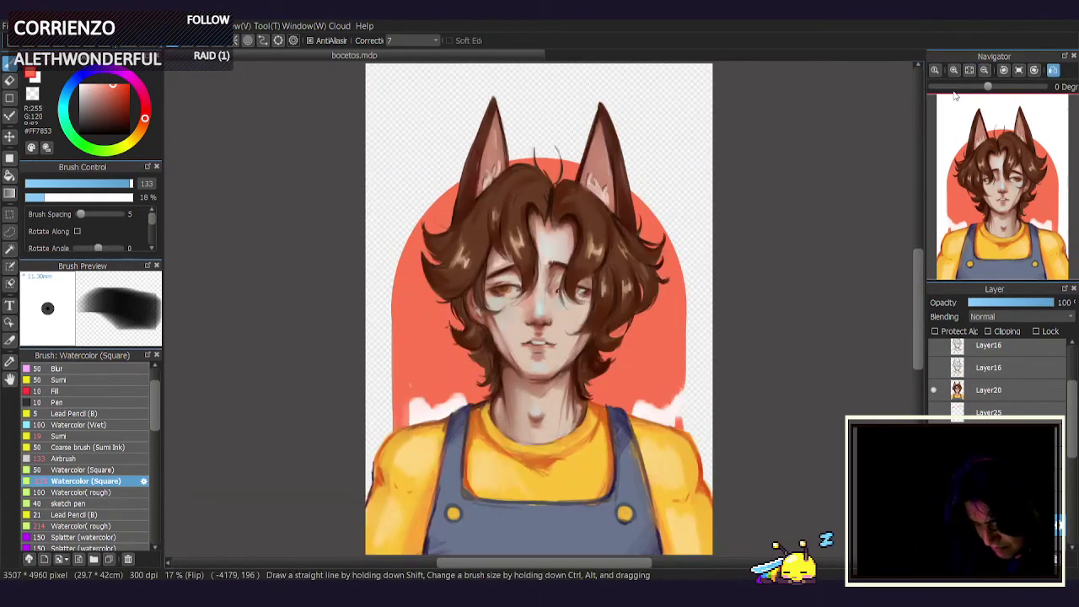
key(Right)
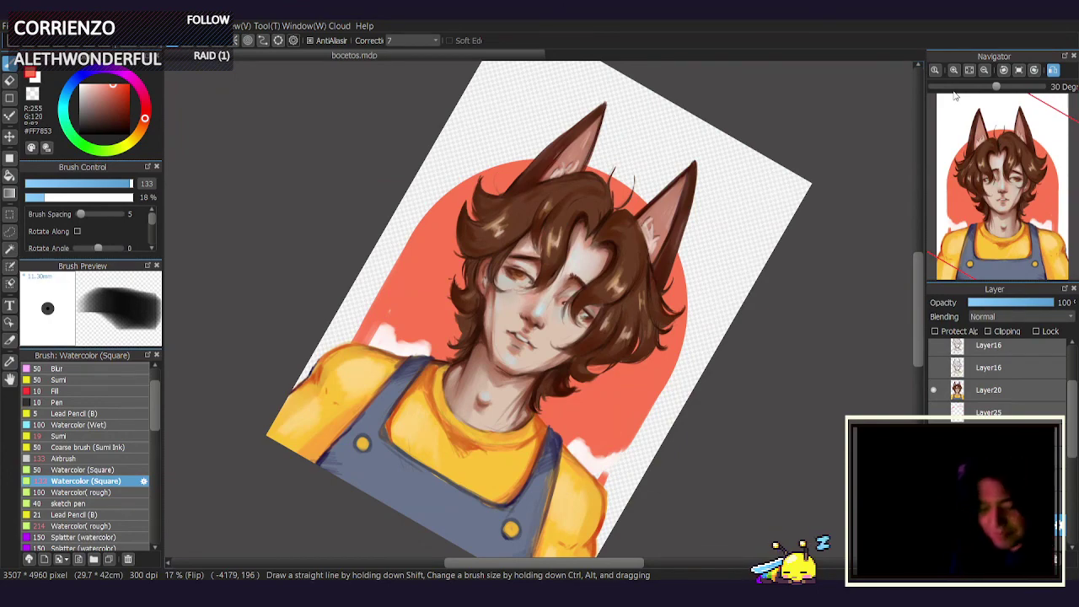
key(Up)
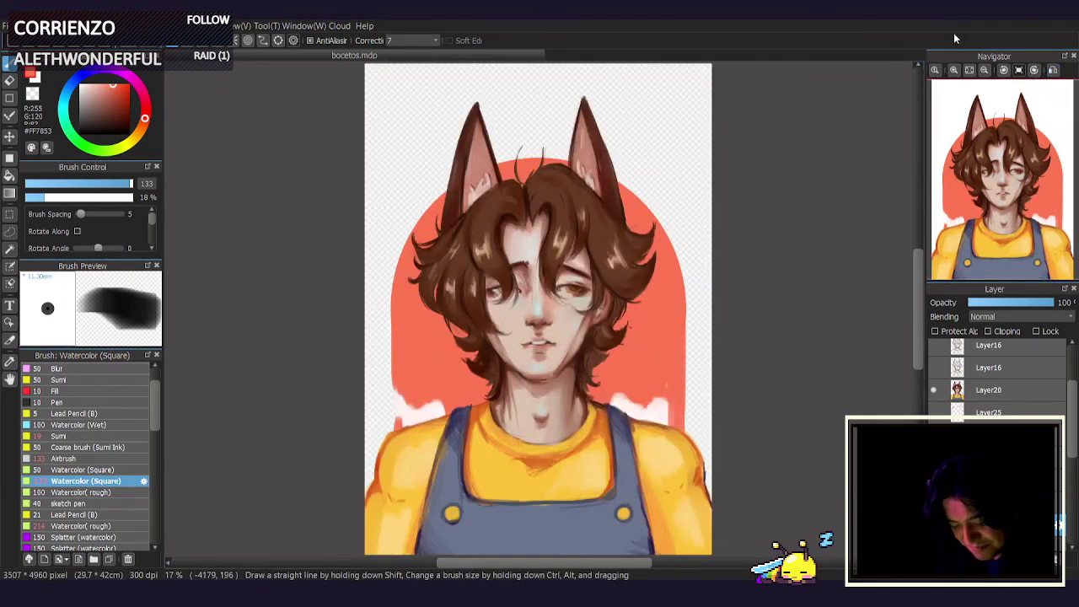